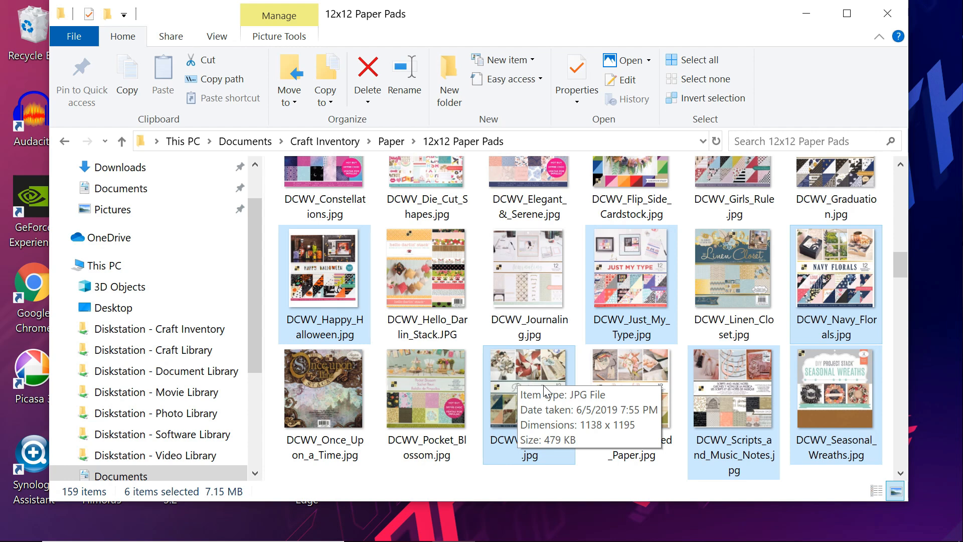
# Find Word through the system search and open it with a blank document.
pyautogui.click(170, 532)
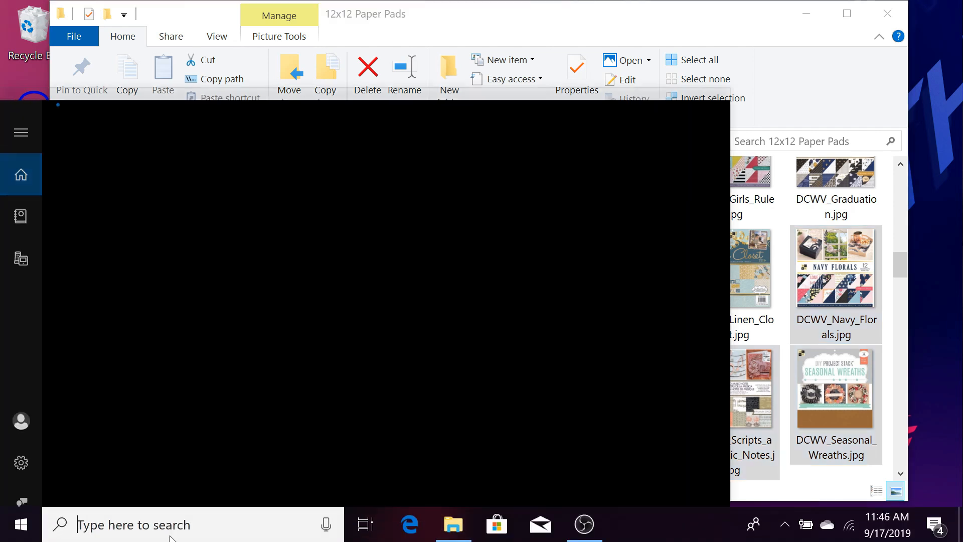
pyautogui.write('word')
pyautogui.click(186, 196)
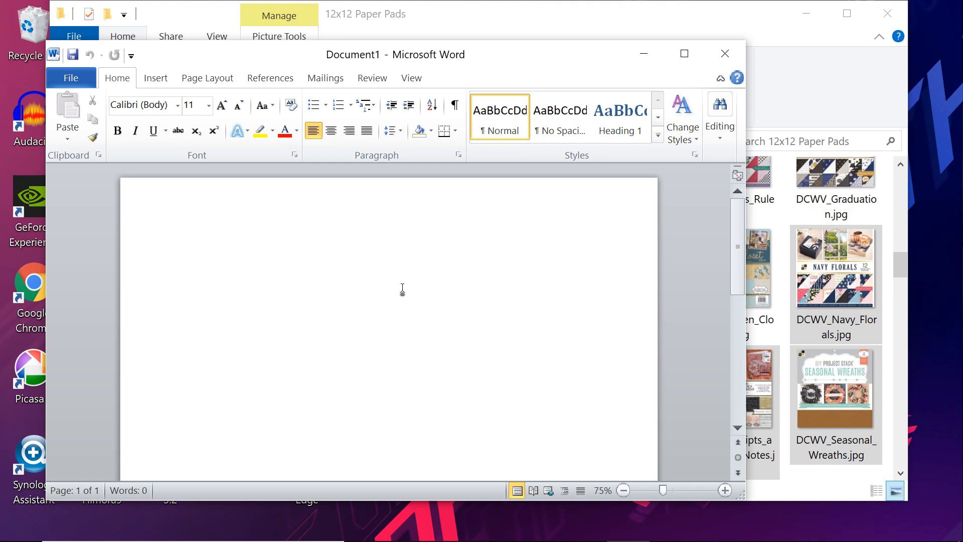
# Return to the 12x12 Paper Pads folder, view DCWV_Pocket_Blossom.jpg at full size and close it again.
pyautogui.click(813, 322)
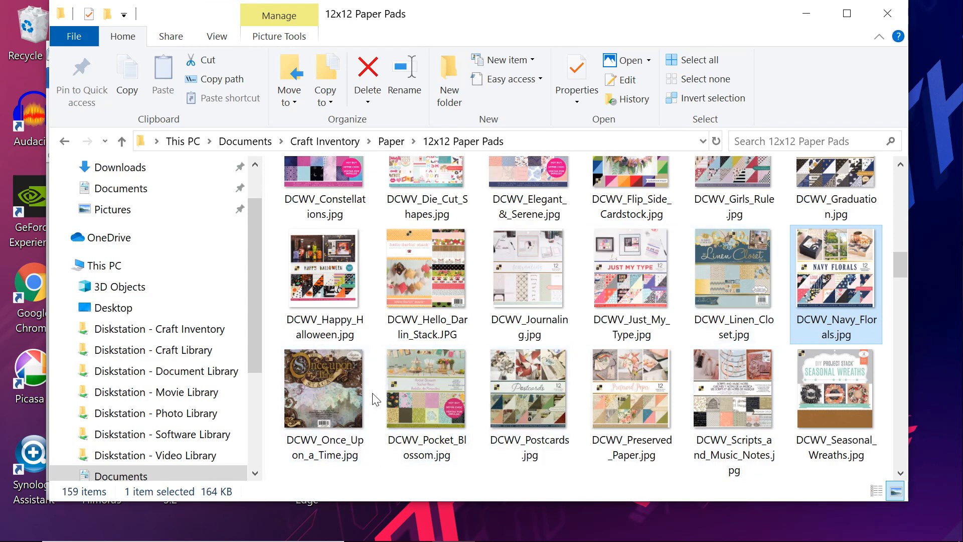
pyautogui.doubleClick(414, 404)
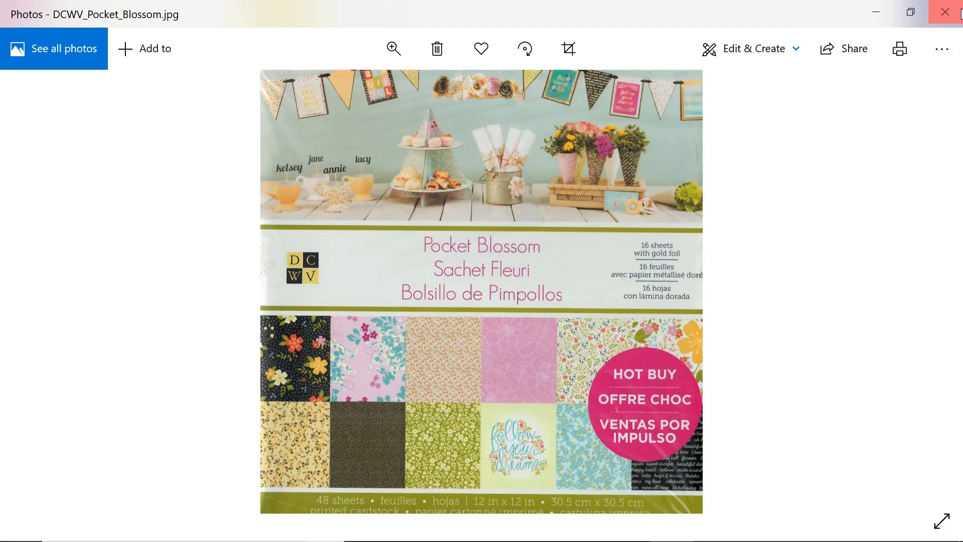
pyautogui.click(950, 12)
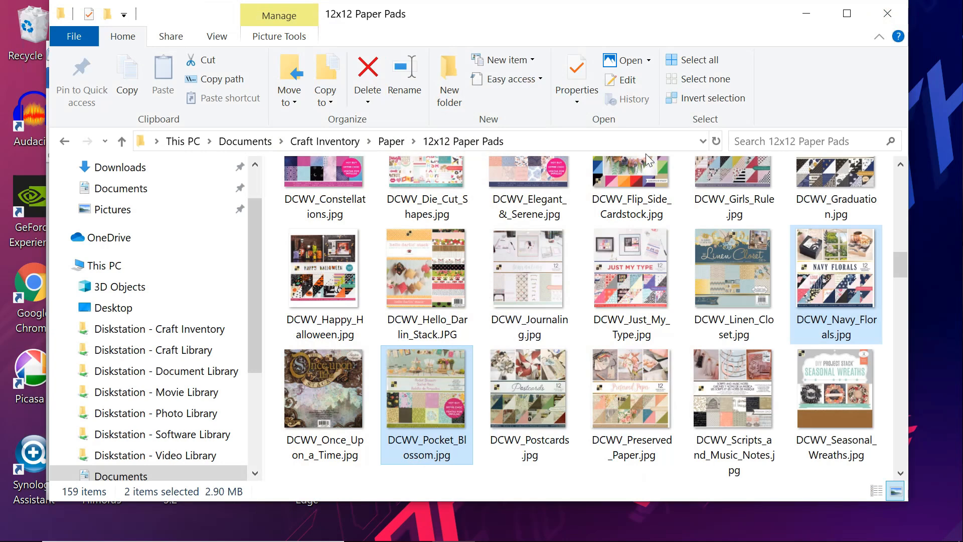
# Copy the twelve consecutive images from DCWV_Happy_Halloween.jpg through DCWV_Seasonal_Wreaths.jpg.
pyautogui.click(324, 291)
pyautogui.hotkey('shift', 'Right')
pyautogui.hotkey('shift', 'Right')
pyautogui.hotkey('shift', 'Right')
pyautogui.hotkey('shift', 'Right')
pyautogui.hotkey('shift', 'Right')
pyautogui.hotkey('shift', 'Right')
pyautogui.hotkey('shift', 'Right')
pyautogui.hotkey('shift', 'Right')
pyautogui.hotkey('shift', 'Right')
pyautogui.hotkey('shift', 'Right')
pyautogui.hotkey('shift', 'Right')
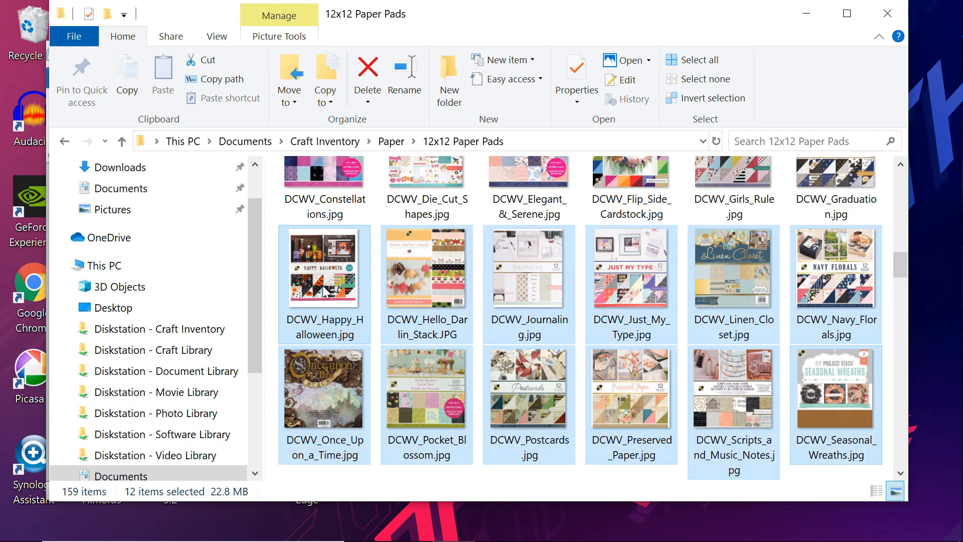
pyautogui.rightClick(437, 269)
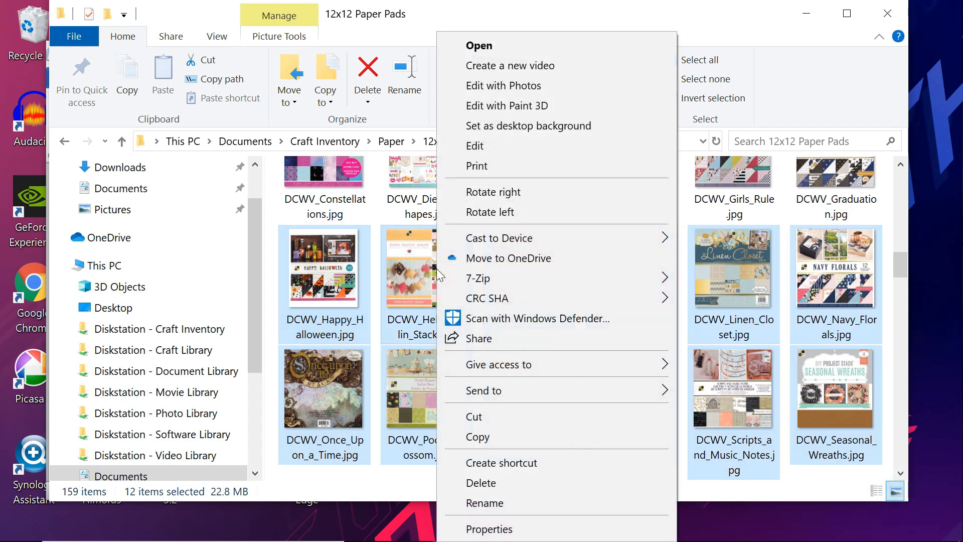
pyautogui.click(488, 429)
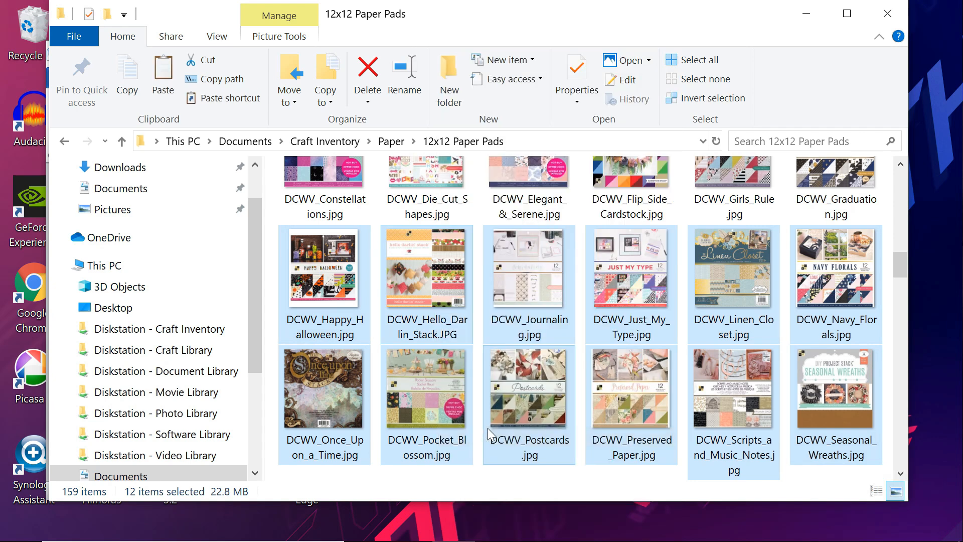
# Switch to Word and paste the copied images into the blank document.
pyautogui.moveTo(311, 540)
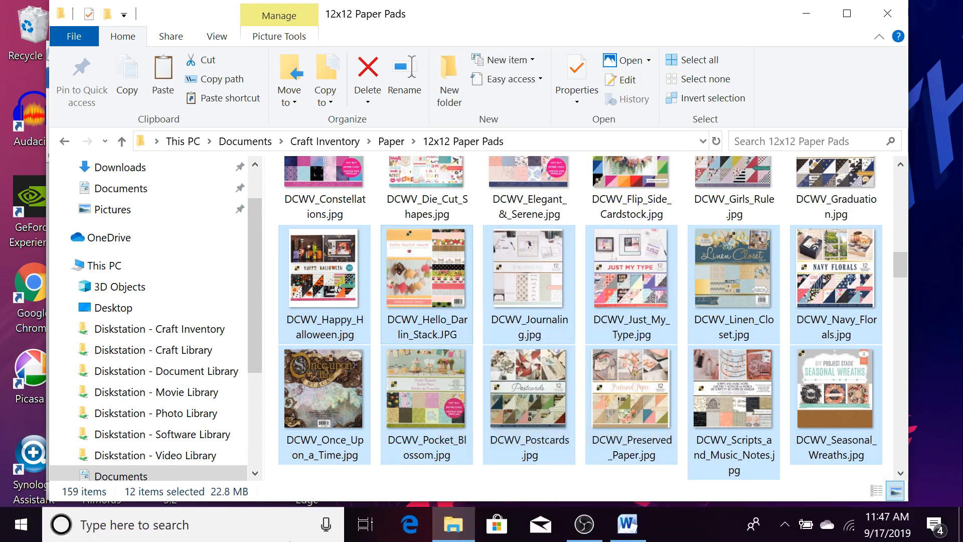
pyautogui.click(627, 524)
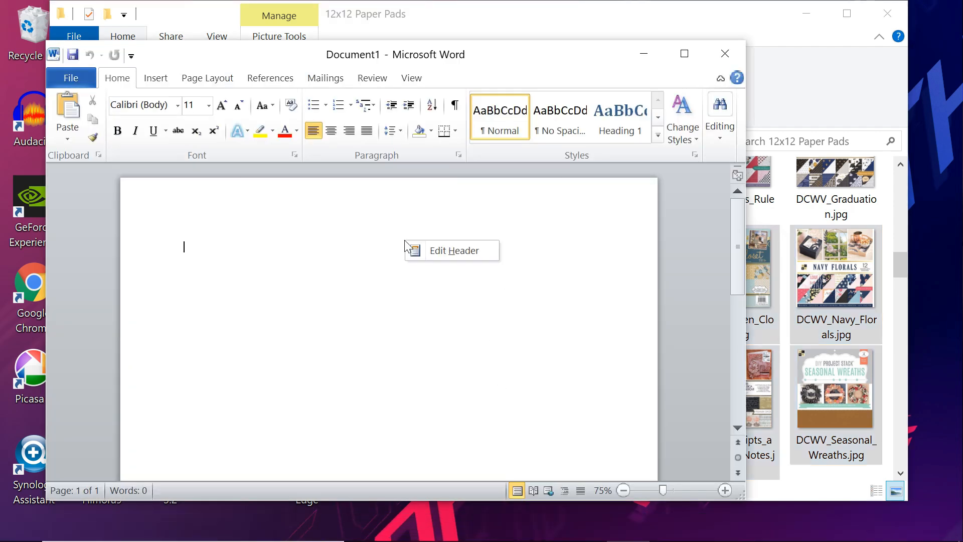
pyautogui.rightClick(293, 254)
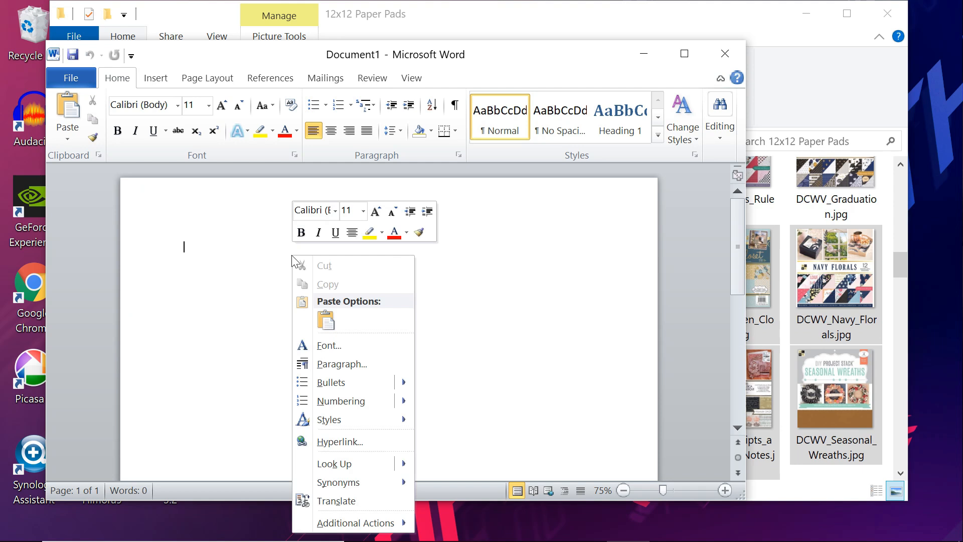
pyautogui.click(325, 324)
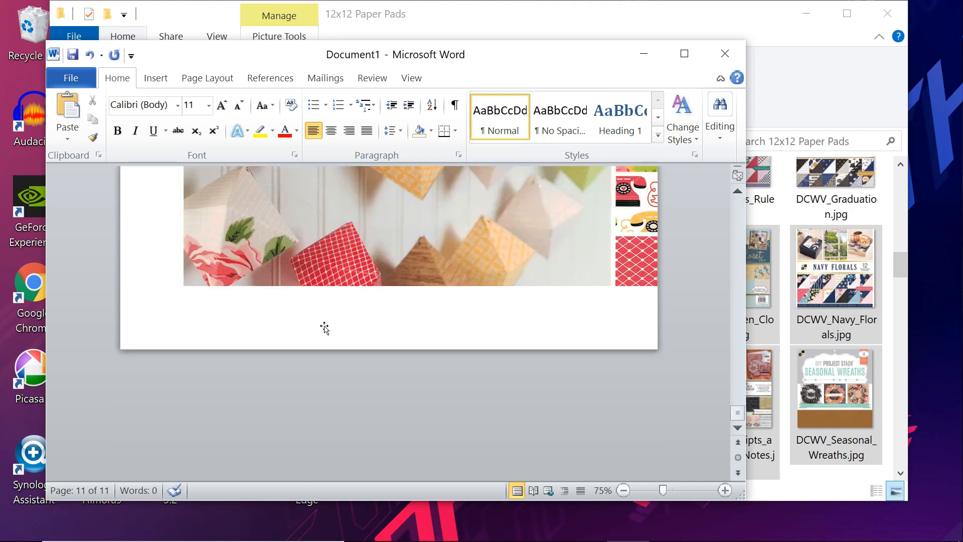
# Open the size and position settings of the Happy Halloween picture on the first page.
pyautogui.scroll(1, 737, 244)
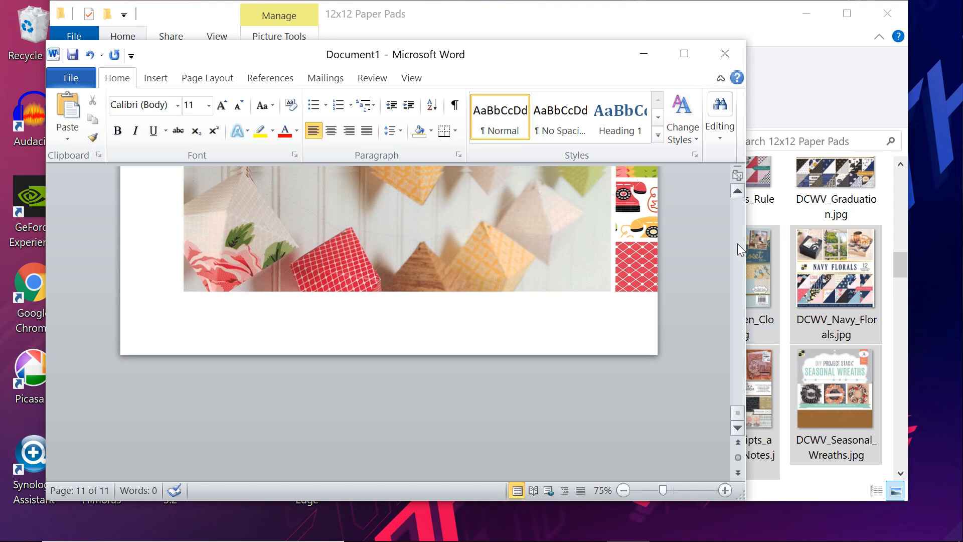
pyautogui.scroll(3, 737, 243)
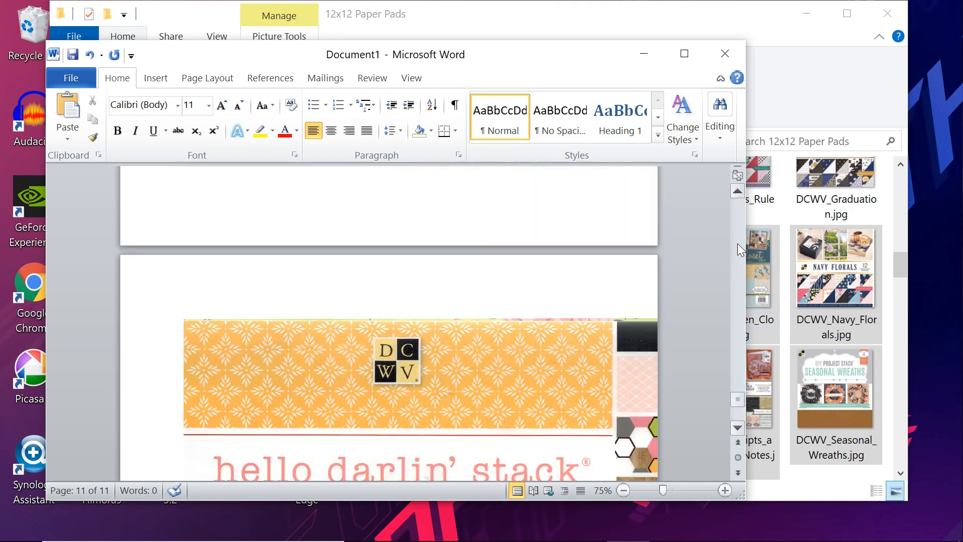
pyautogui.scroll(6, 738, 243)
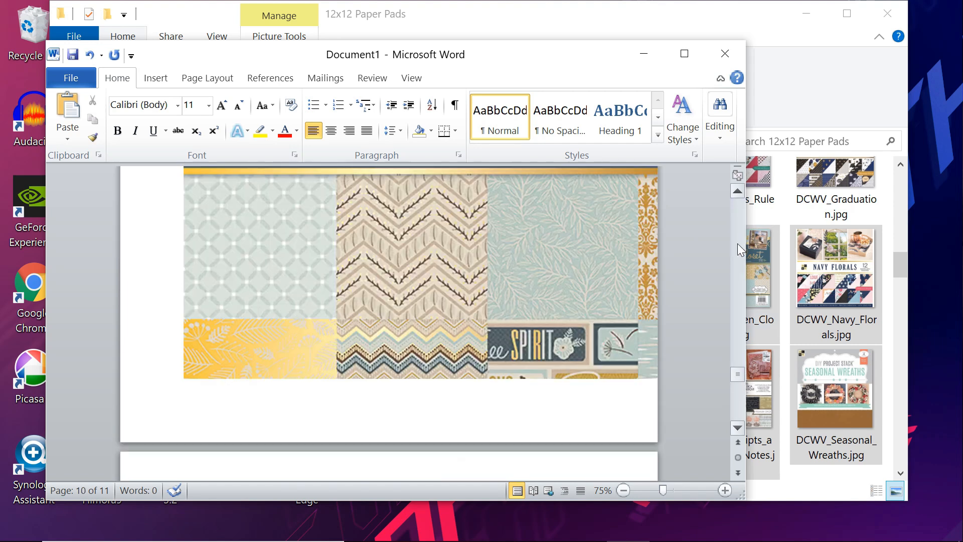
pyautogui.scroll(5, 738, 242)
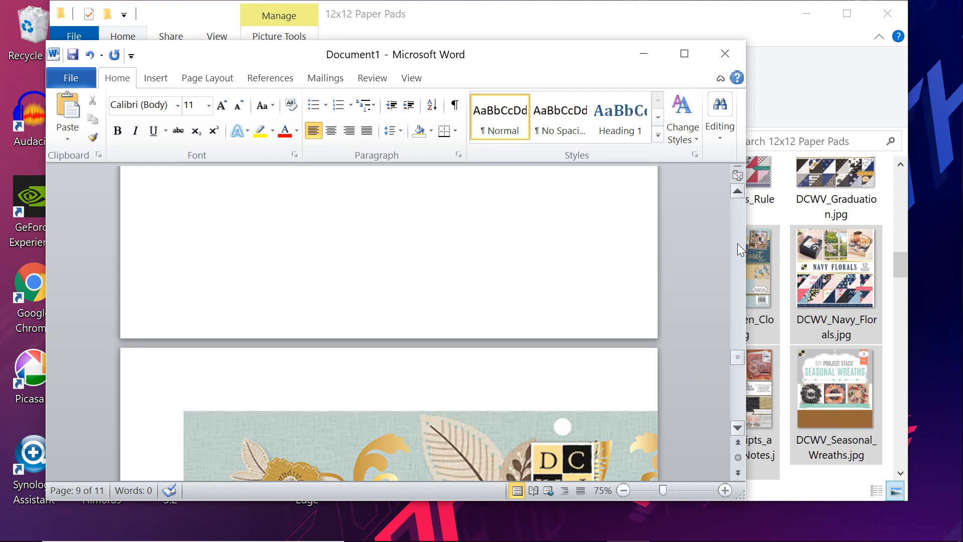
pyautogui.moveTo(739, 359); pyautogui.dragTo(740, 206)
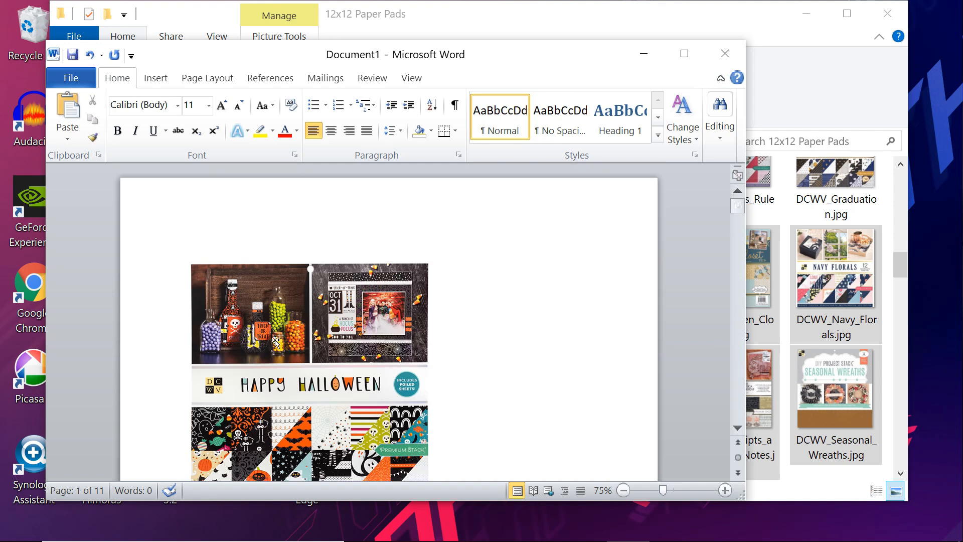
pyautogui.click(311, 355)
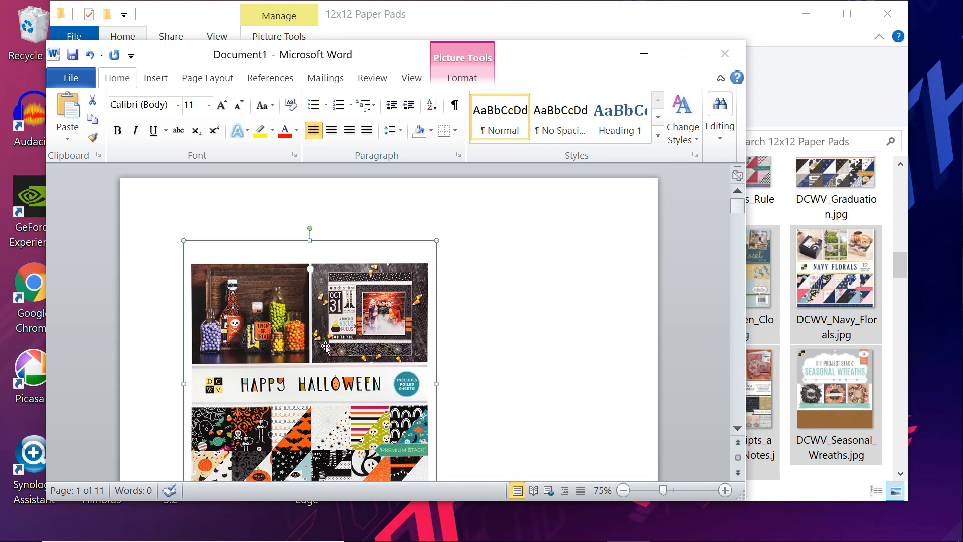
pyautogui.rightClick(327, 350)
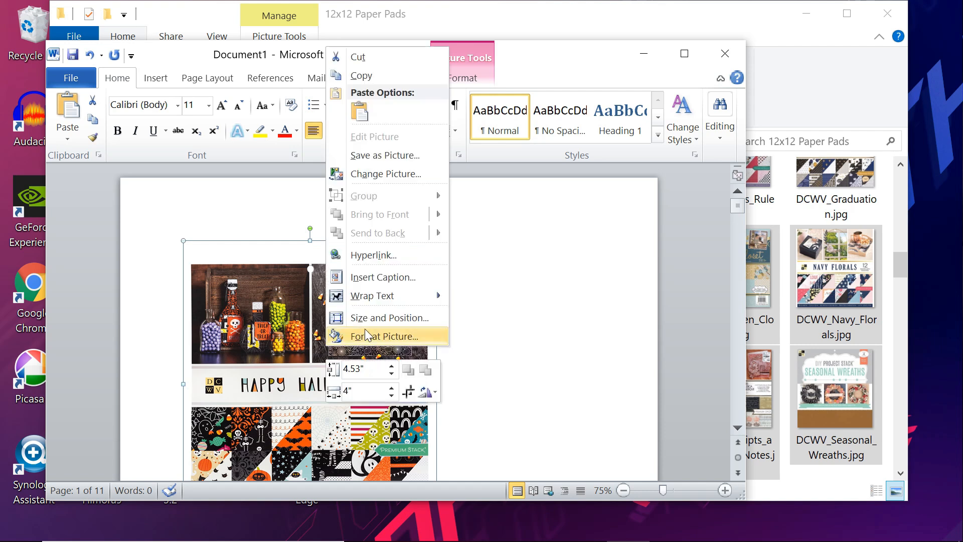
pyautogui.click(380, 321)
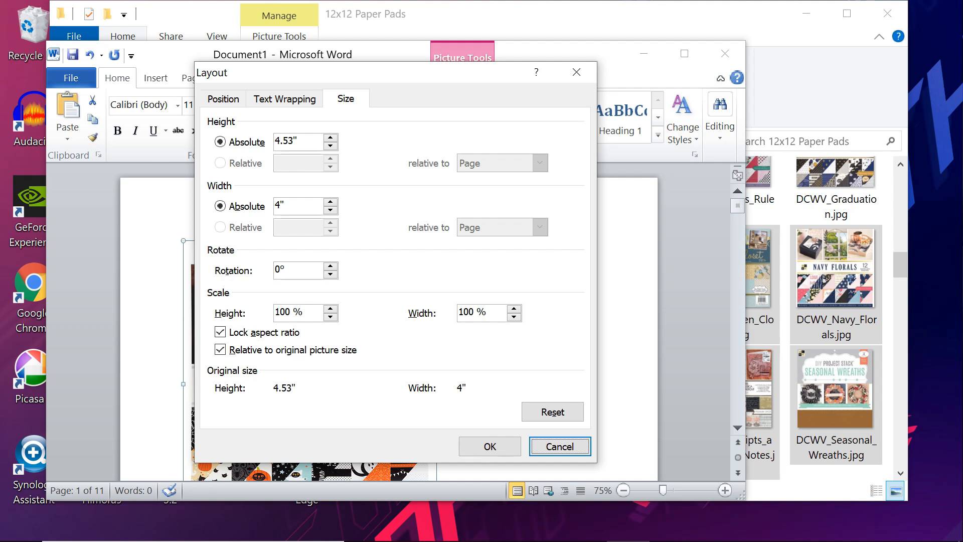
# Set the Happy Halloween picture's absolute height to 5" with the aspect ratio locked.
pyautogui.click(221, 333)
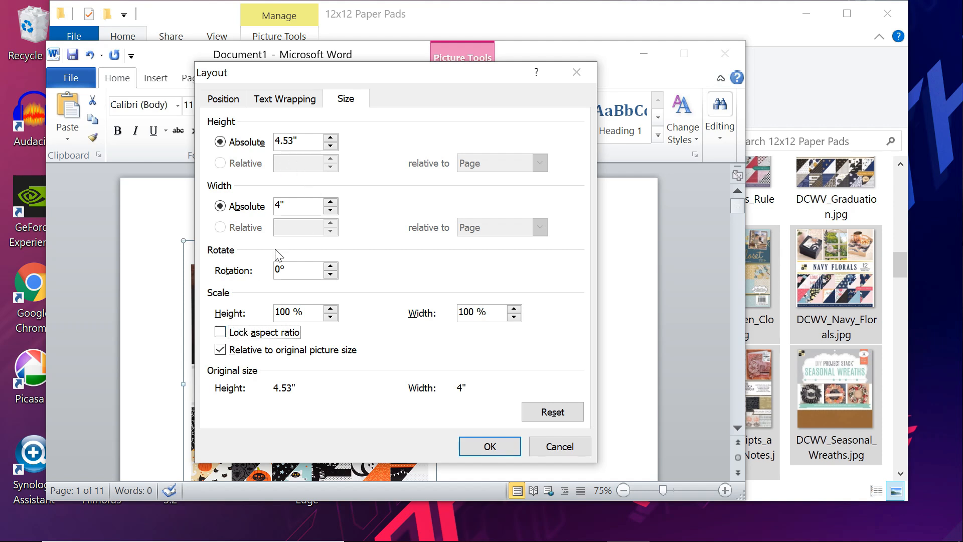
pyautogui.click(221, 333)
pyautogui.click(298, 141)
pyautogui.press('BackSpace')
pyautogui.press('BackSpace')
pyautogui.press('BackSpace')
pyautogui.press('BackSpace')
pyautogui.press('BackSpace')
pyautogui.write('.4')
pyautogui.press('BackSpace')
pyautogui.press('BackSpace')
pyautogui.write('5"')
pyautogui.press('Tab')
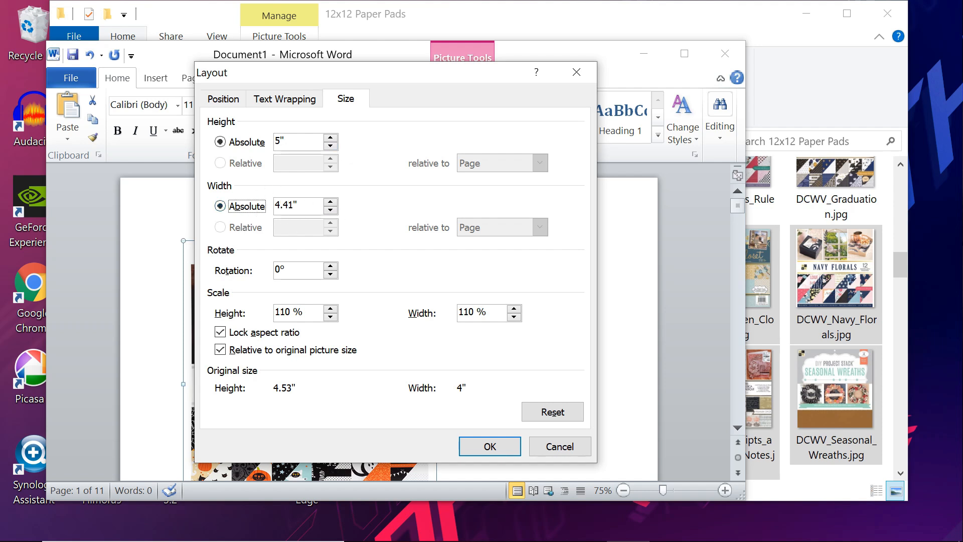
# Try an absolute width of 5" for the picture while the aspect ratio stays locked.
pyautogui.click(296, 204)
pyautogui.doubleClick(296, 205)
pyautogui.write('5"')
pyautogui.click(289, 141)
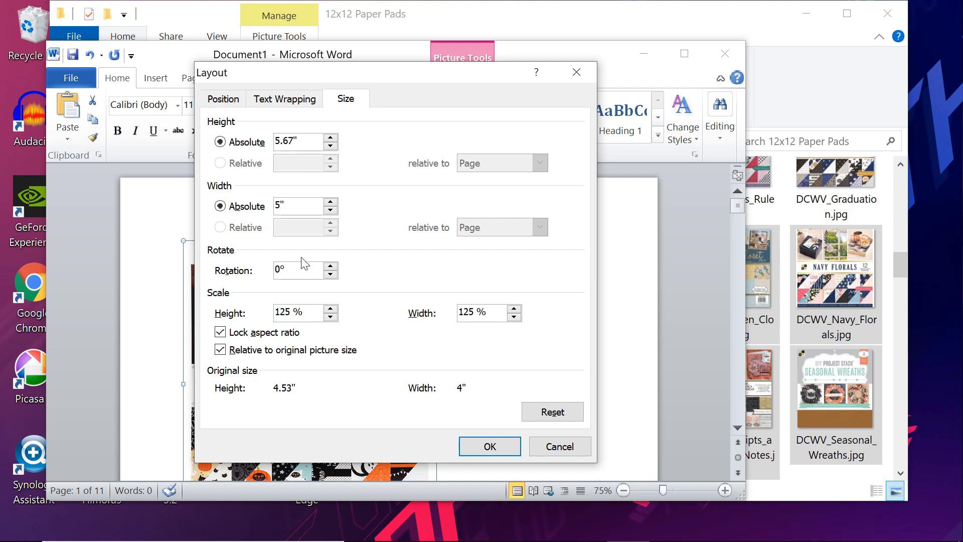
# Unlock the picture's aspect ratio, set its absolute height and width to 4.88" each, and apply the size.
pyautogui.click(220, 333)
pyautogui.click(296, 141)
pyautogui.press('BackSpace')
pyautogui.press('BackSpace')
pyautogui.press('BackSpace')
pyautogui.press('BackSpace')
pyautogui.press('BackSpace')
pyautogui.write('4.88')
pyautogui.click(304, 205)
pyautogui.press('BackSpace')
pyautogui.press('BackSpace')
pyautogui.write('4.88')
pyautogui.click(486, 450)
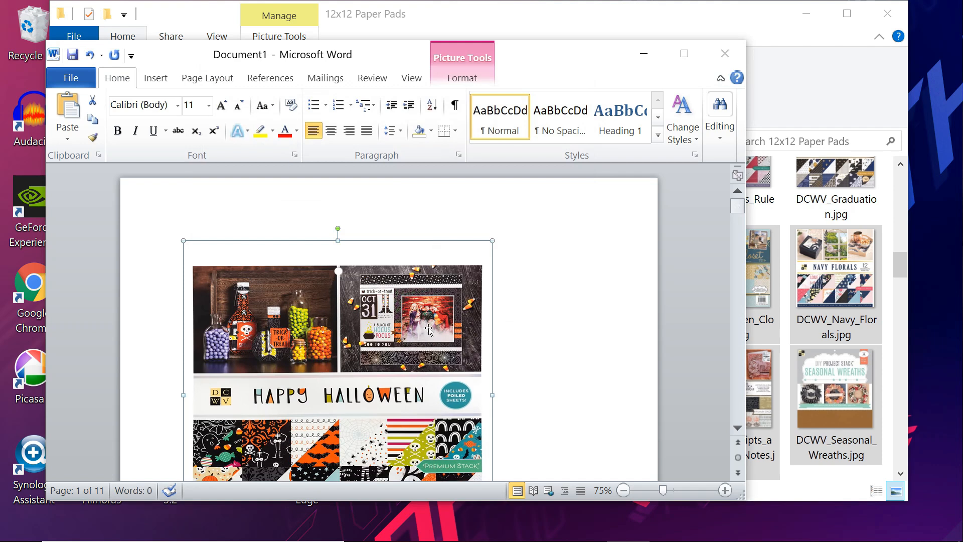
# Check the resized picture's margins, then open DCWV_Happy_Halloween.jpg from the paper pads folder in Photos for cropping.
pyautogui.scroll(-2, 388, 324)
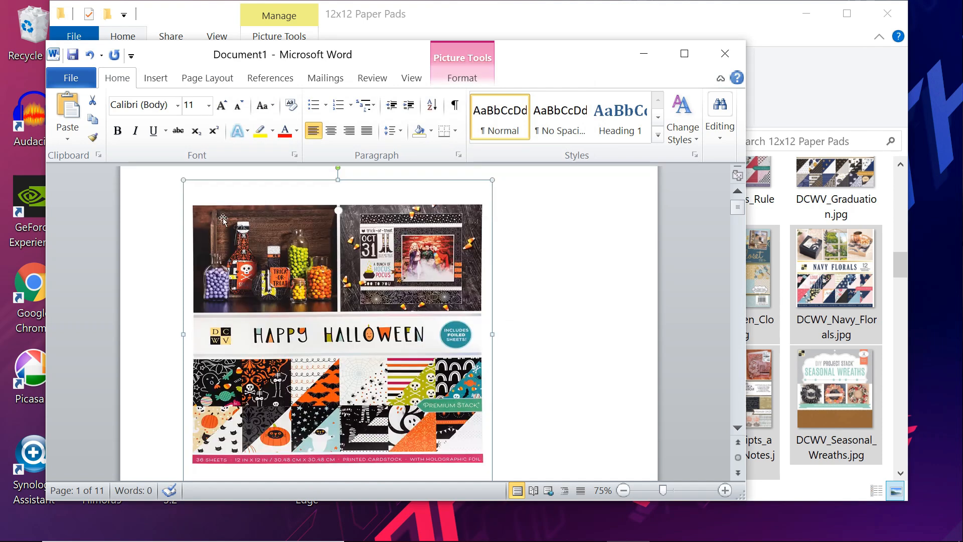
pyautogui.scroll(-2, 294, 419)
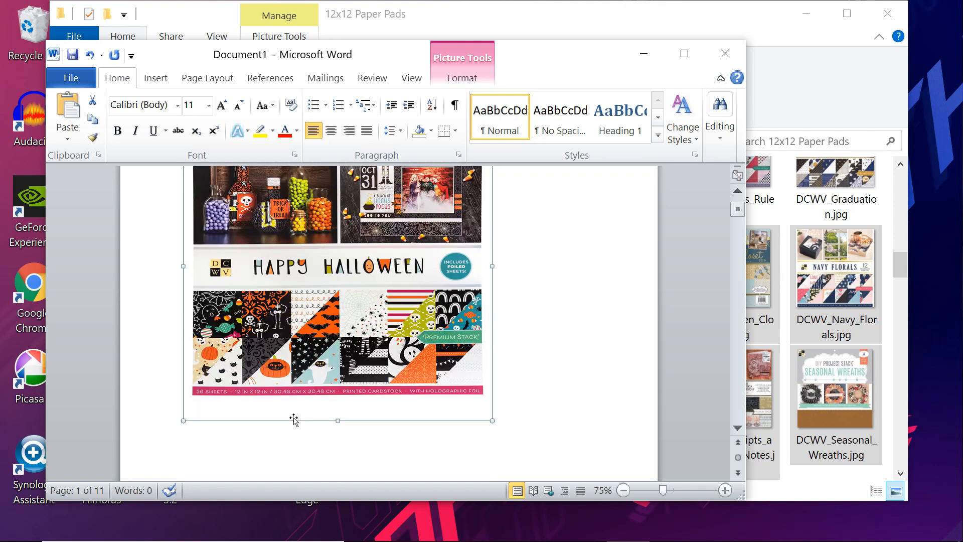
pyautogui.scroll(2, 294, 420)
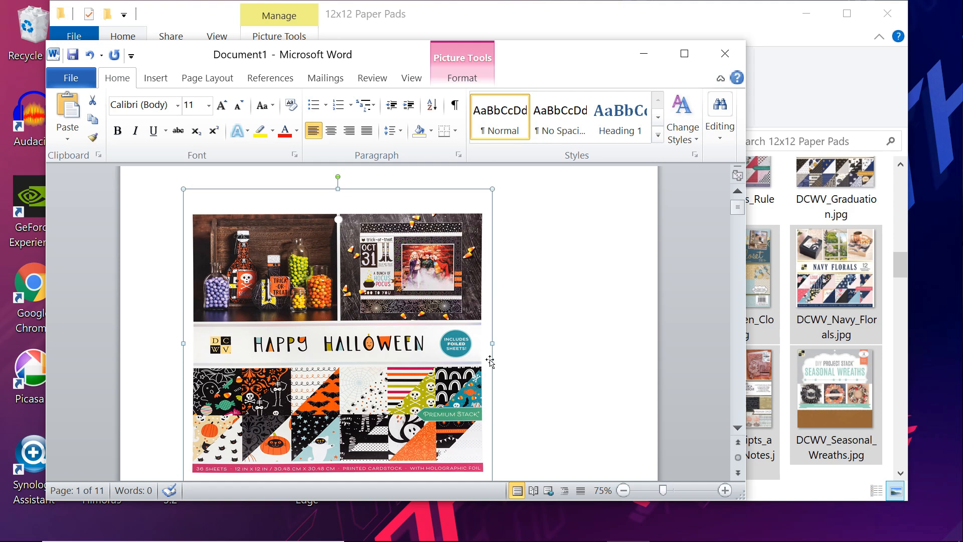
pyautogui.click(815, 113)
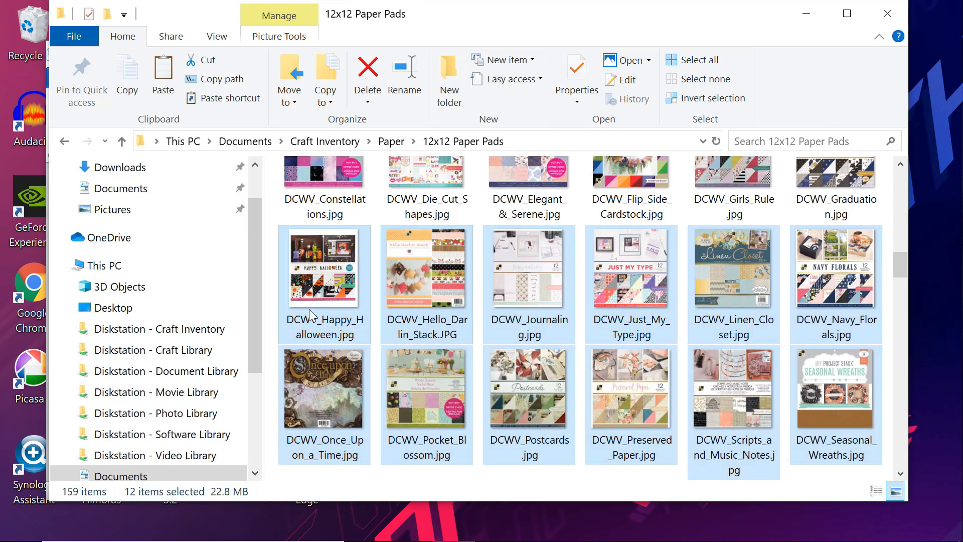
pyautogui.click(309, 310)
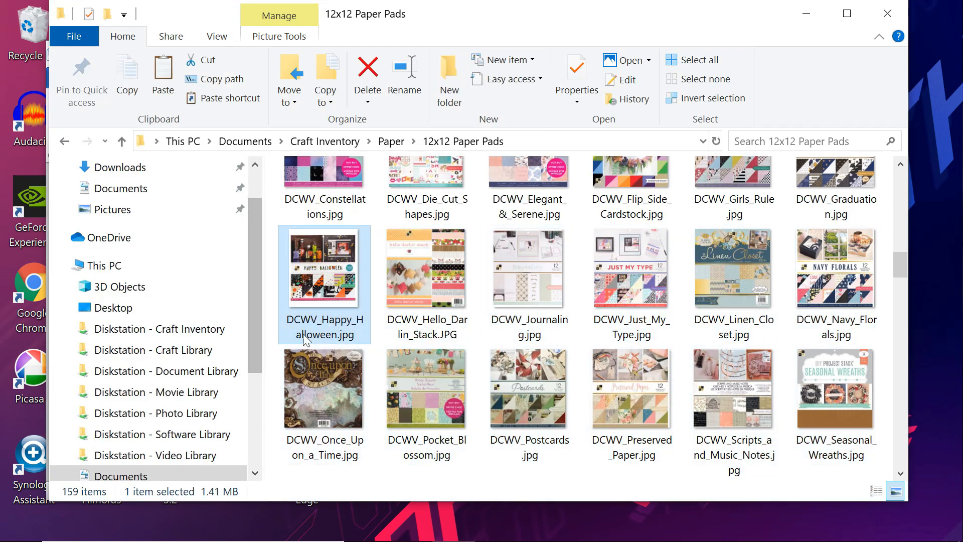
pyautogui.rightClick(329, 294)
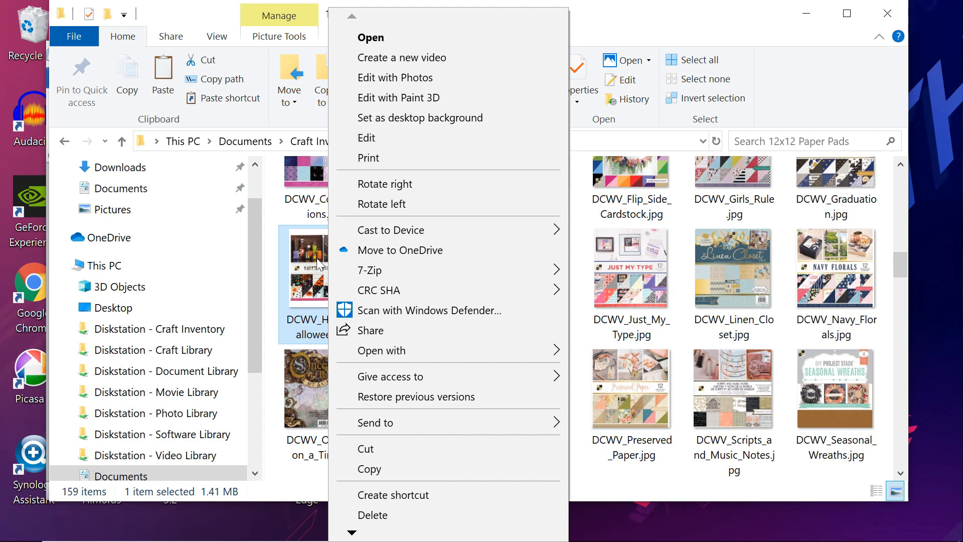
pyautogui.click(310, 274)
pyautogui.doubleClick(310, 274)
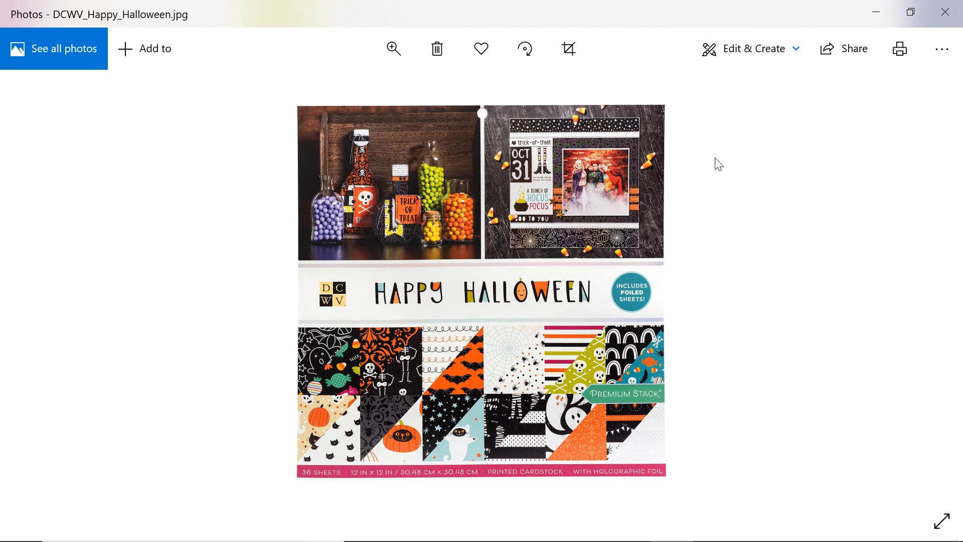
pyautogui.click(570, 56)
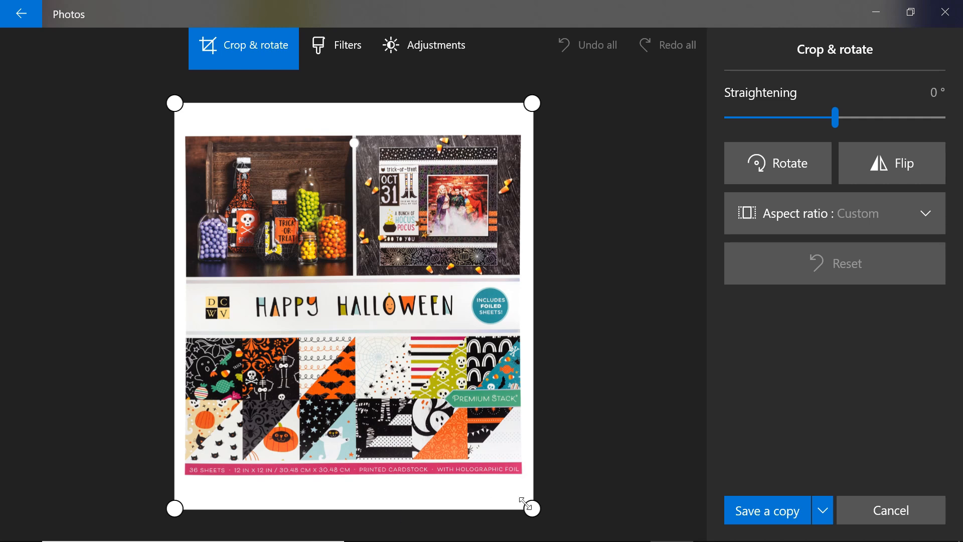
# Crop the white borders off the Happy Halloween cover image and save it over the original file.
pyautogui.moveTo(530, 509); pyautogui.dragTo(519, 469)
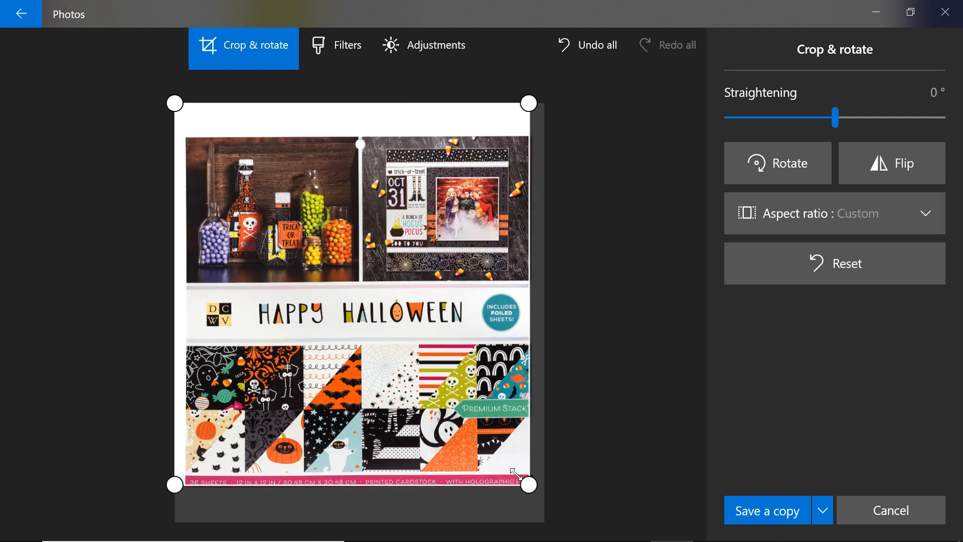
pyautogui.moveTo(176, 104); pyautogui.dragTo(184, 142)
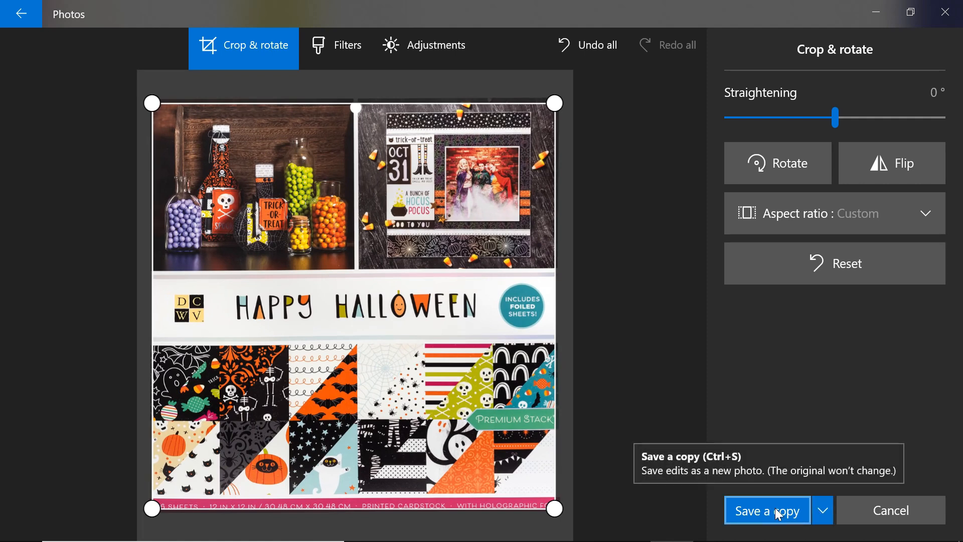
pyautogui.click(822, 511)
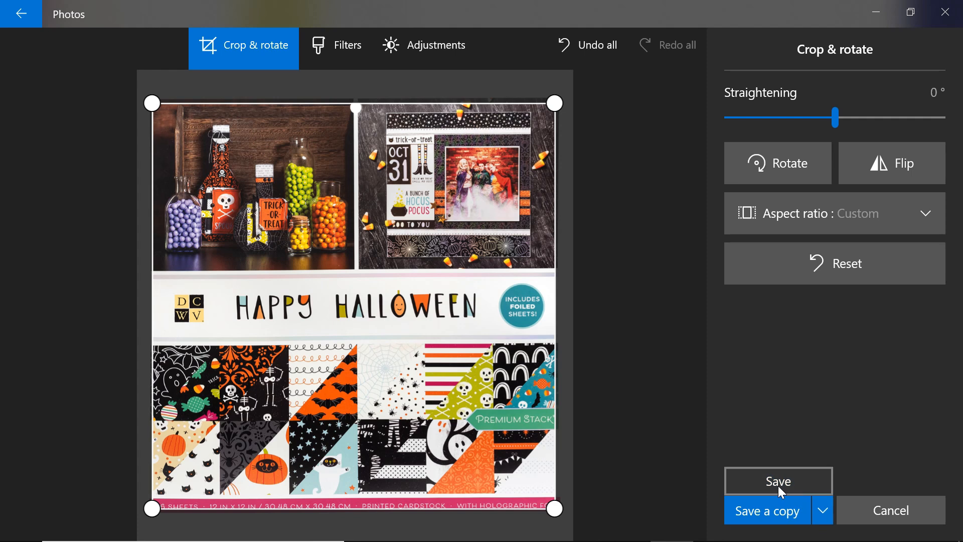
pyautogui.click(823, 512)
pyautogui.click(824, 513)
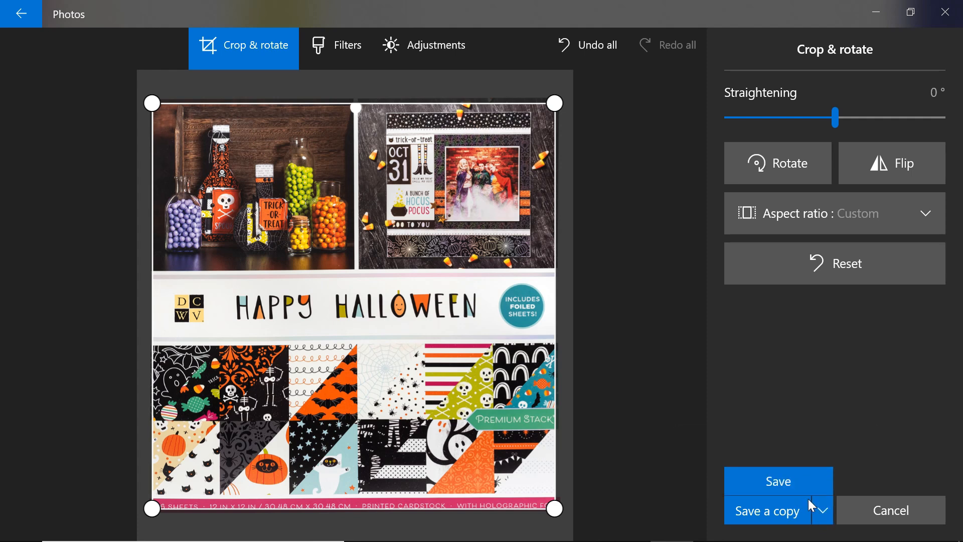
pyautogui.click(779, 483)
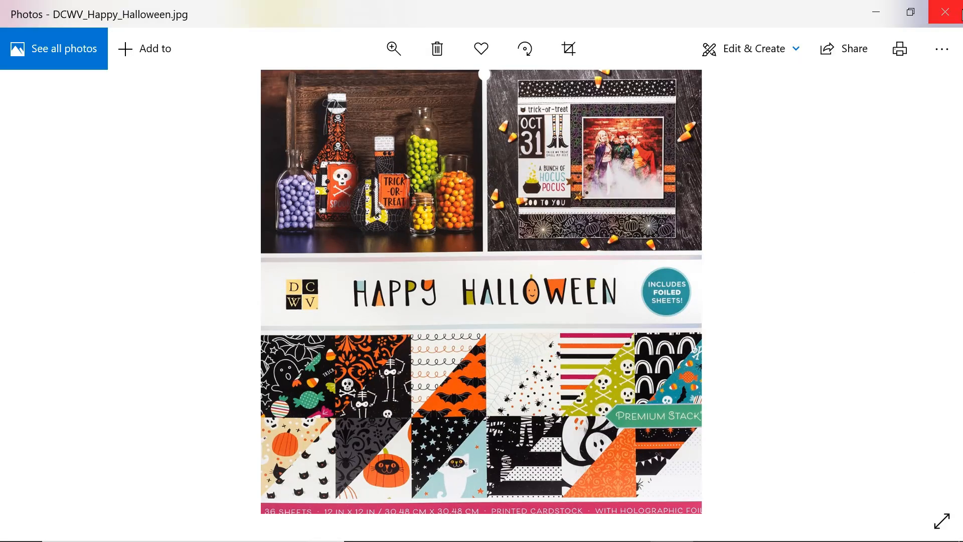
pyautogui.click(945, 11)
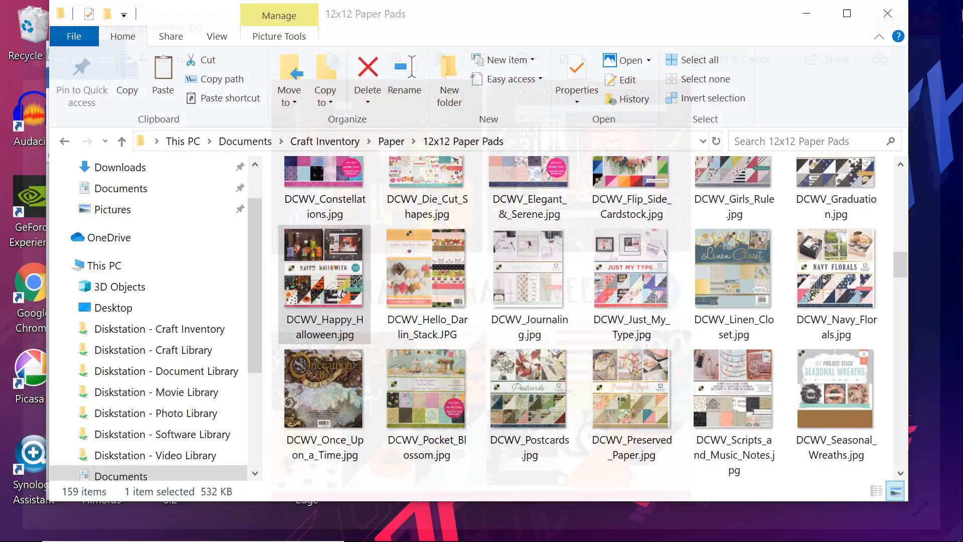
# Copy the cropped DCWV_Happy_Halloween.jpg file and switch to Word to delete the old uncropped Happy Halloween picture.
pyautogui.rightClick(327, 276)
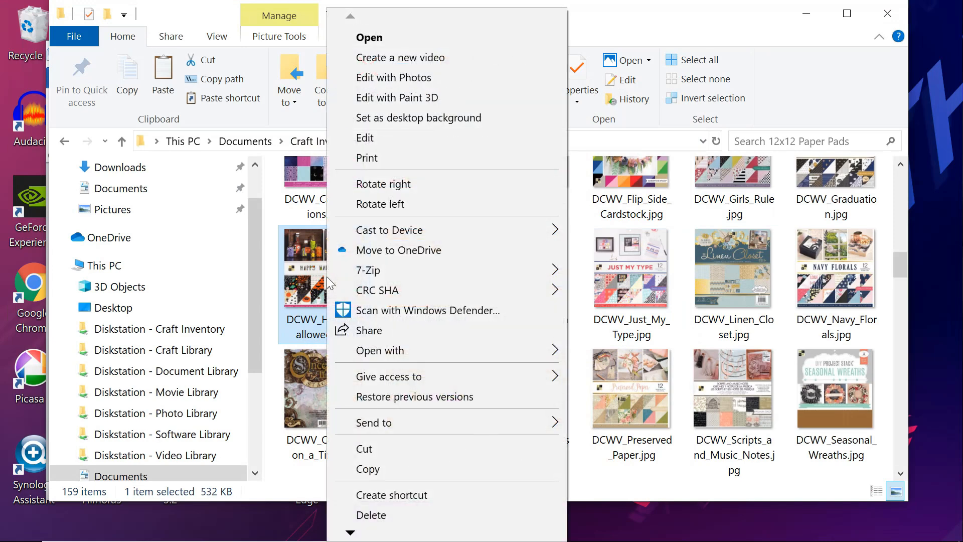
pyautogui.click(378, 463)
pyautogui.moveTo(381, 537)
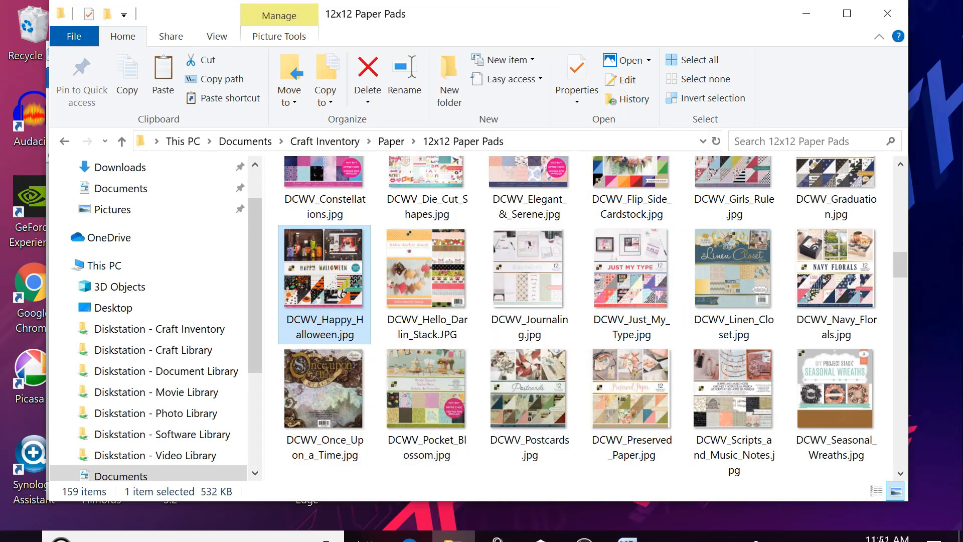
pyautogui.click(623, 535)
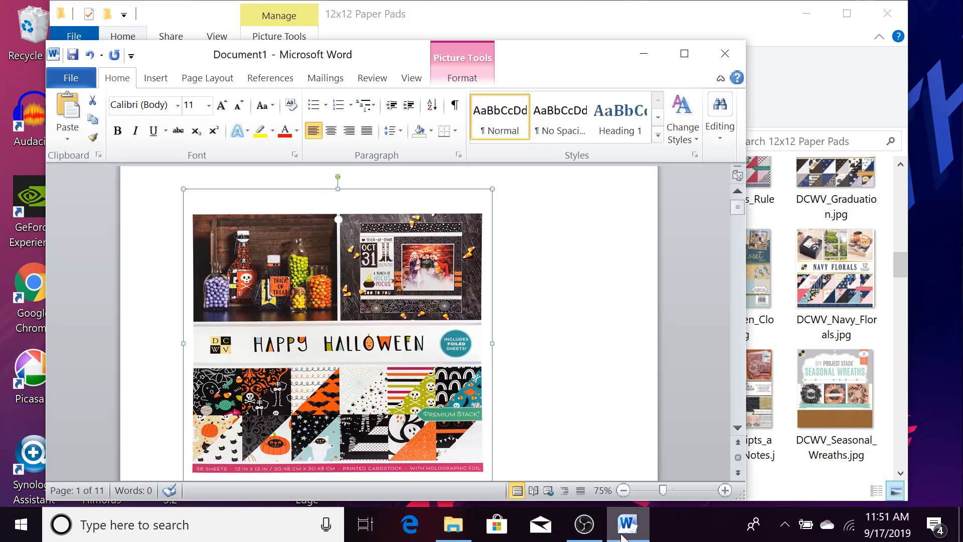
pyautogui.hotkey('ctrl', 'v')
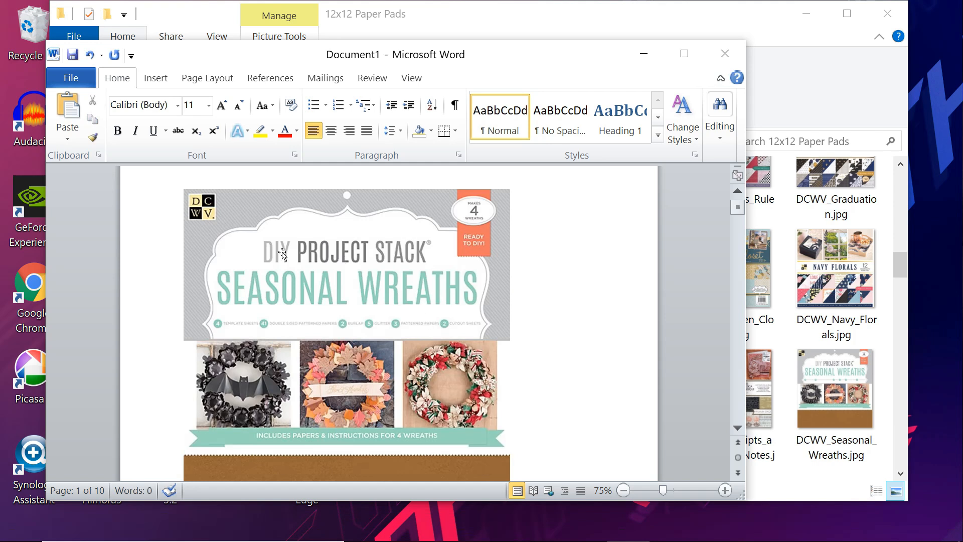
# Paste the cropped Happy Halloween picture at the start of the document, before the Seasonal Wreaths picture.
pyautogui.rightClick(212, 179)
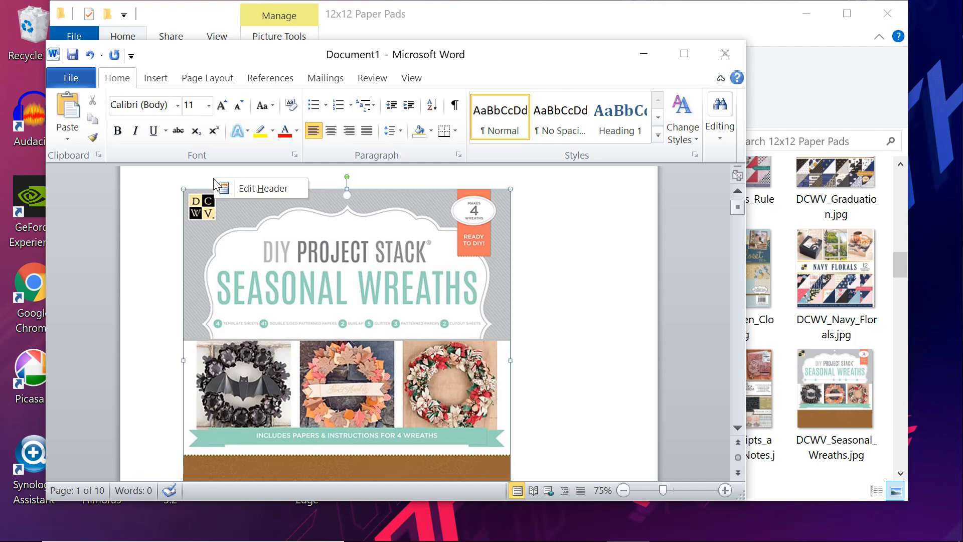
pyautogui.click(228, 208)
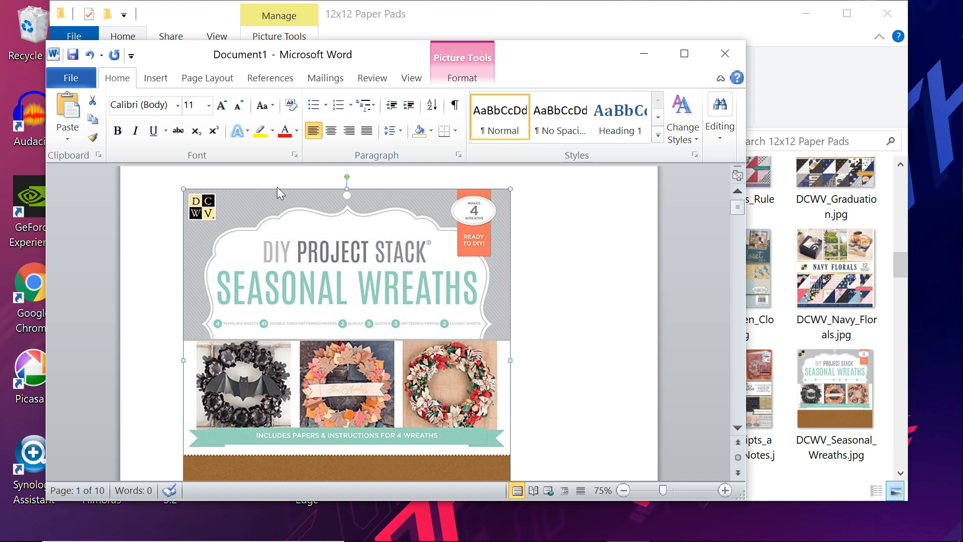
pyautogui.press('Left')
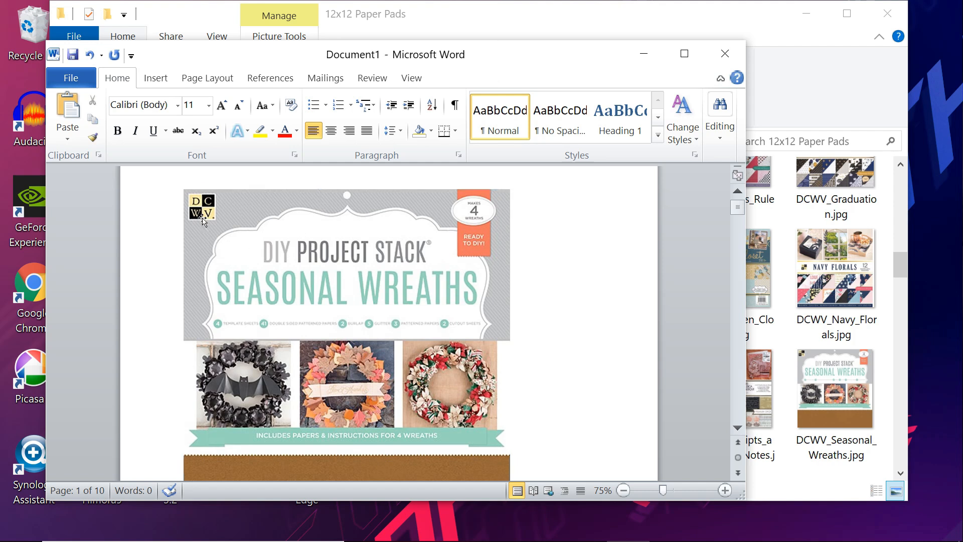
pyautogui.rightClick(168, 234)
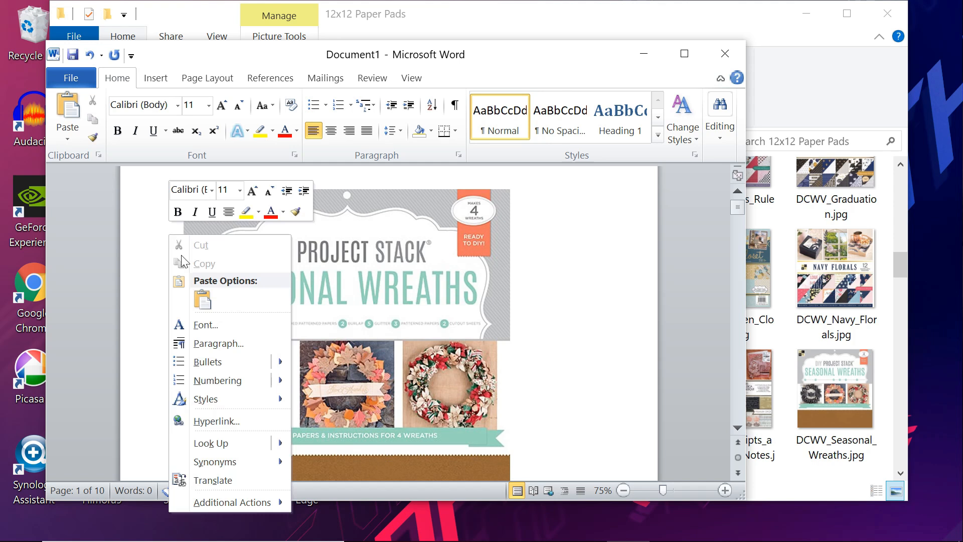
pyautogui.click(203, 300)
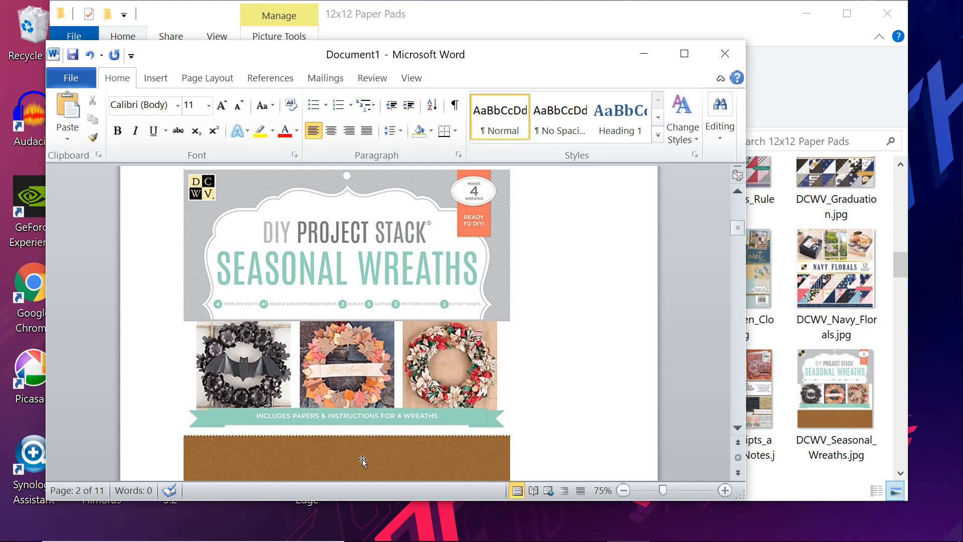
# Open the size settings of the pasted Happy Halloween picture and unlock its aspect ratio.
pyautogui.scroll(2, 462, 378)
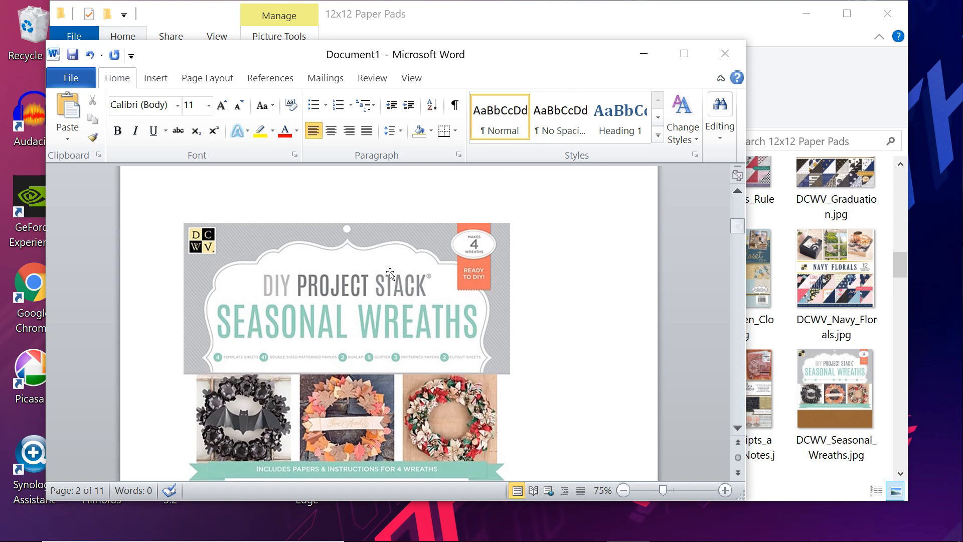
pyautogui.scroll(12, 390, 273)
pyautogui.scroll(10, 390, 274)
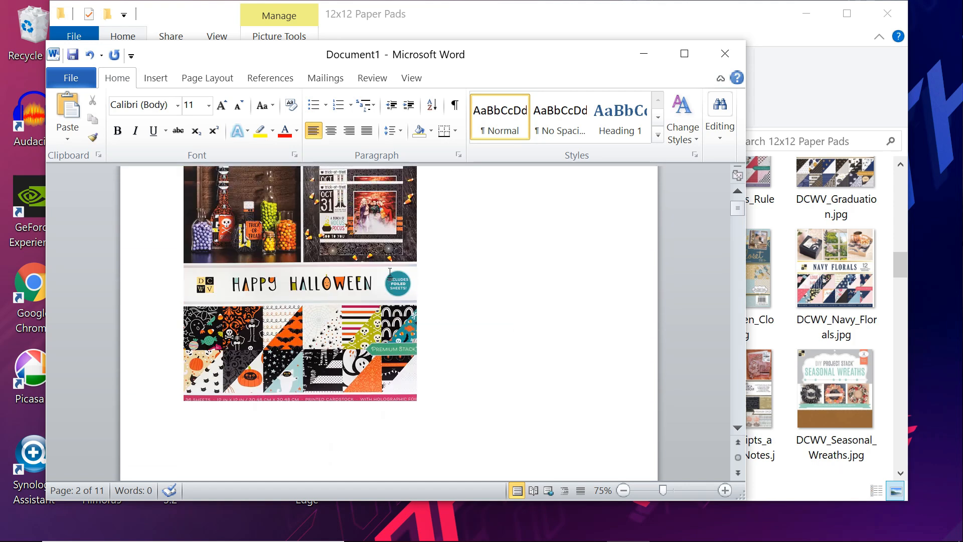
pyautogui.click(309, 296)
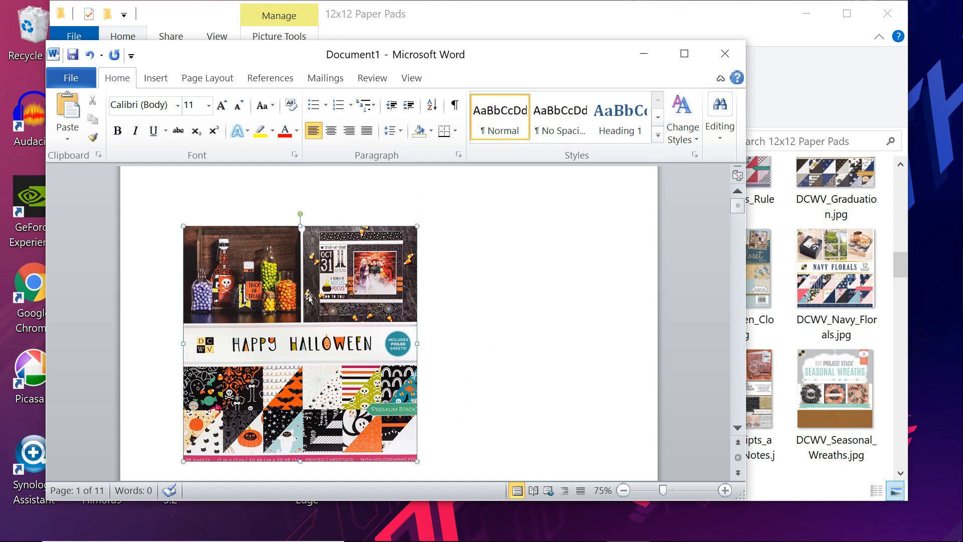
pyautogui.rightClick(309, 296)
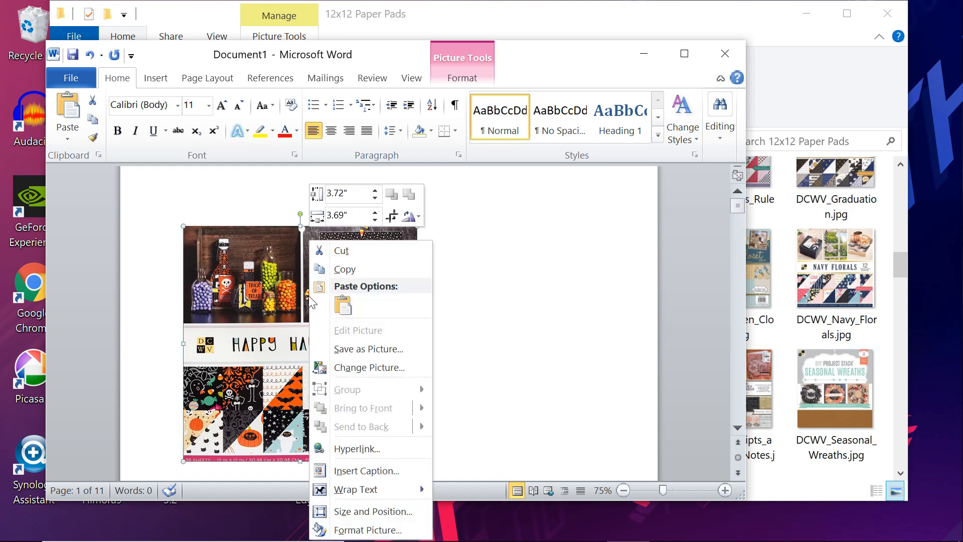
pyautogui.click(362, 512)
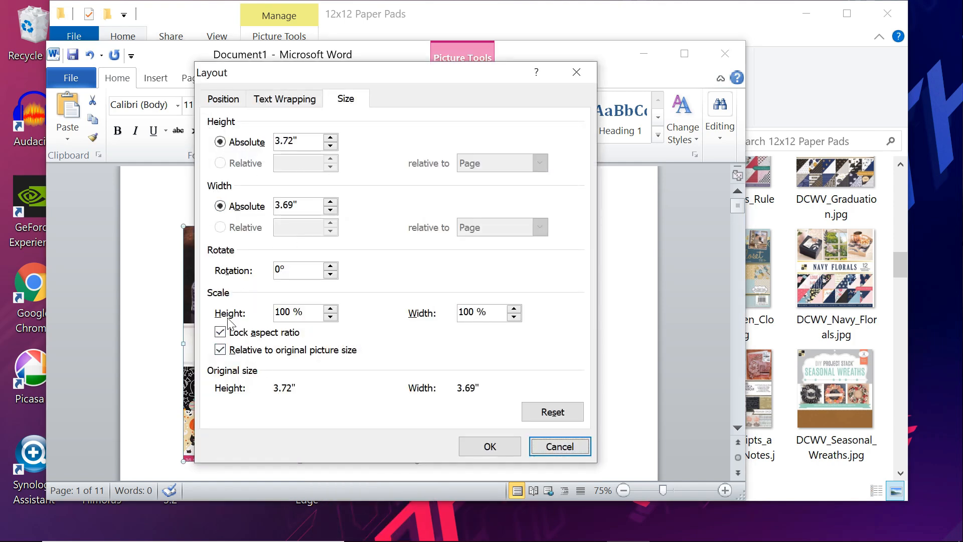
pyautogui.click(220, 333)
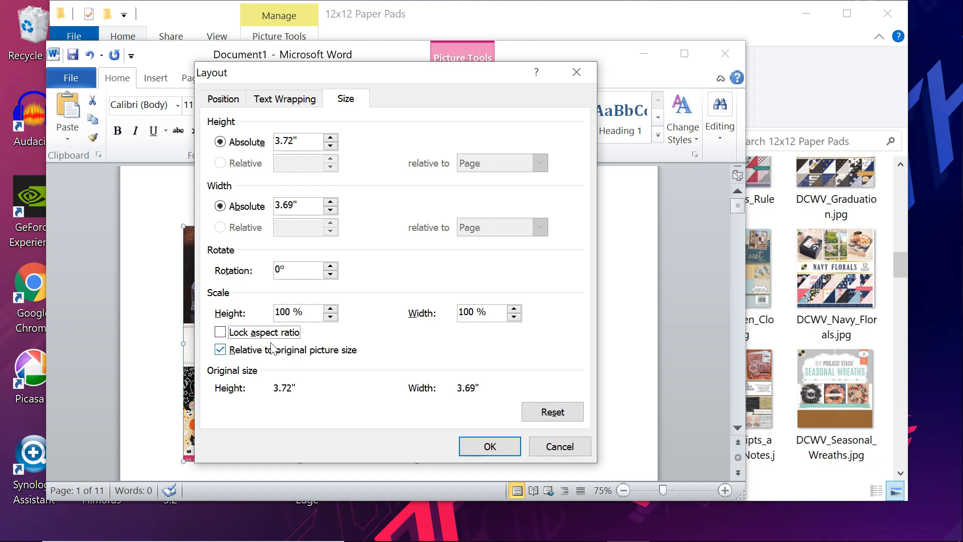
# Set the Happy Halloween picture's absolute height and width to 4.88" each and apply the size.
pyautogui.click(323, 140)
pyautogui.press('BackSpace')
pyautogui.press('BackSpace')
pyautogui.press('BackSpace')
pyautogui.press('BackSpace')
pyautogui.press('BackSpace')
pyautogui.write('4.88')
pyautogui.click(322, 206)
pyautogui.press('BackSpace')
pyautogui.press('BackSpace')
pyautogui.press('BackSpace')
pyautogui.press('BackSpace')
pyautogui.press('BackSpace')
pyautogui.write('4.88')
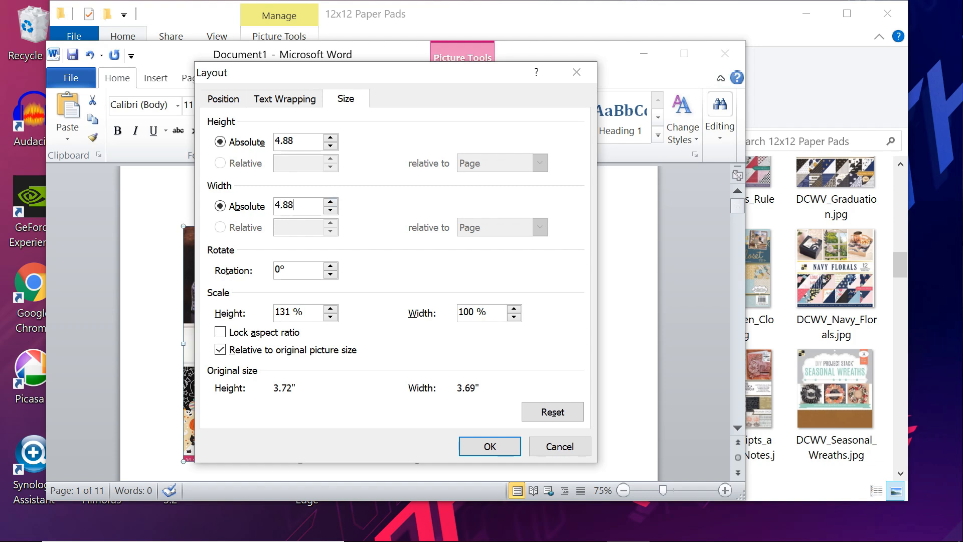
pyautogui.click(481, 452)
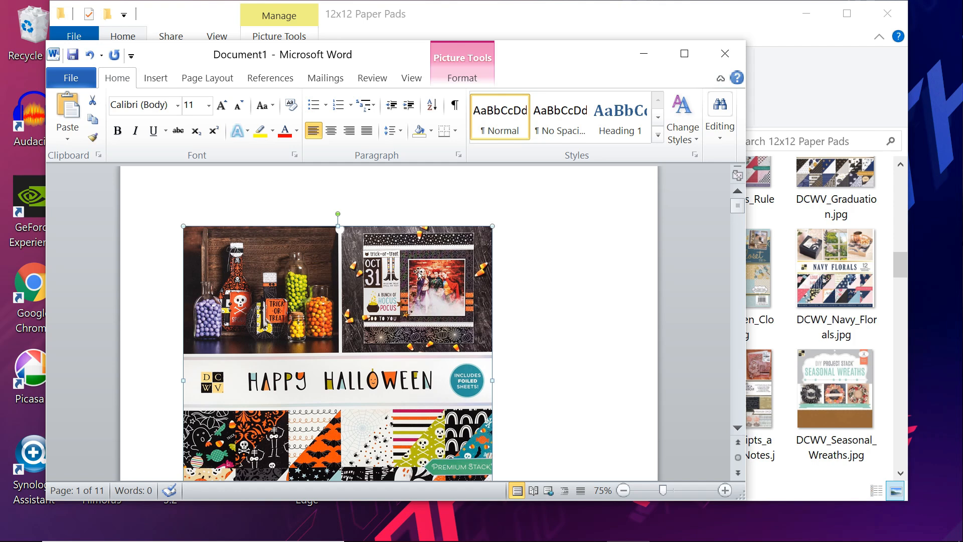
# Repeat the 4.88" square resize on the Seasonal Wreaths picture.
pyautogui.scroll(-3, 480, 392)
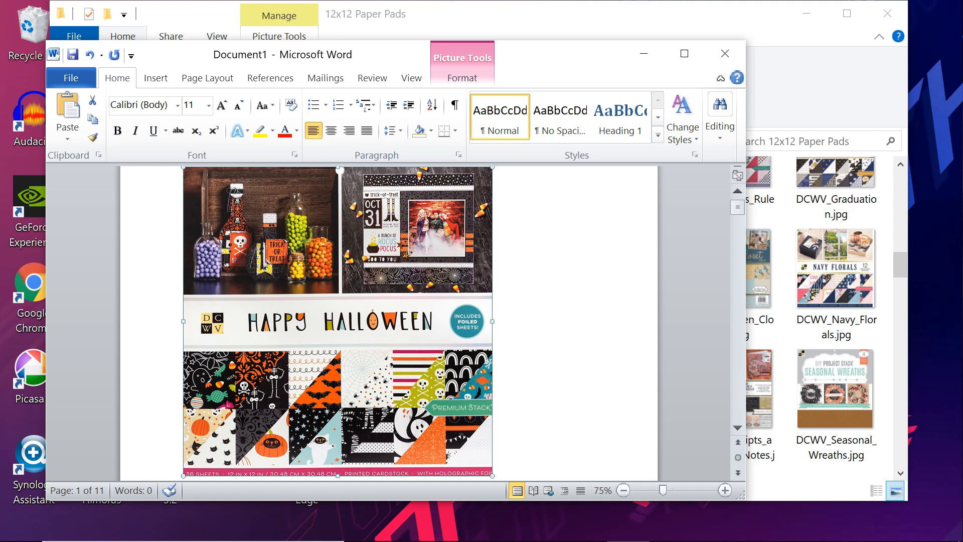
pyautogui.moveTo(729, 207); pyautogui.dragTo(739, 224)
pyautogui.click(324, 396)
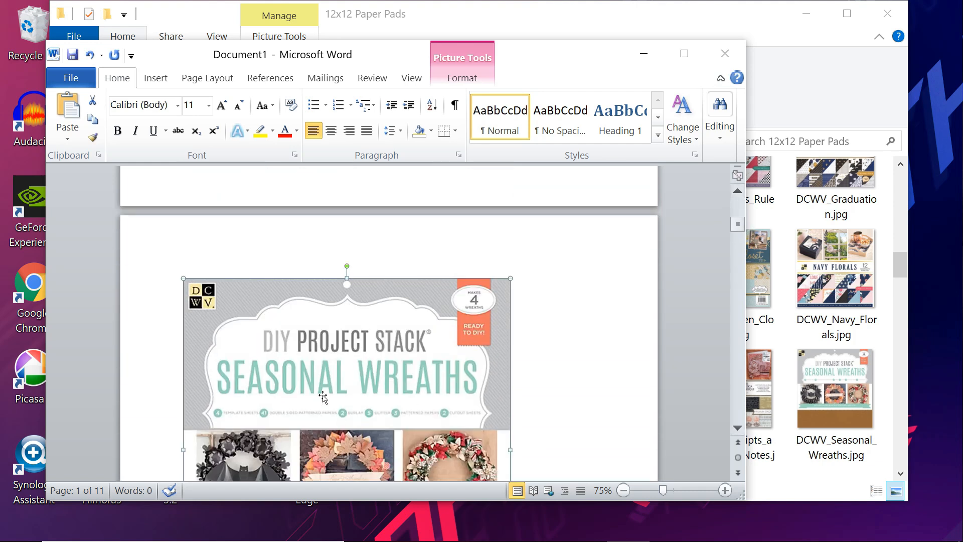
pyautogui.rightClick(323, 397)
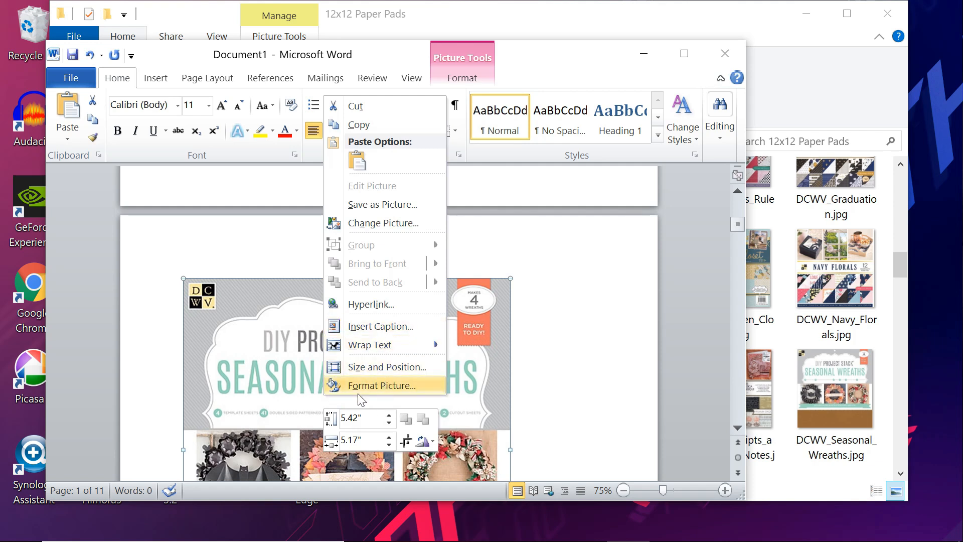
pyautogui.click(315, 399)
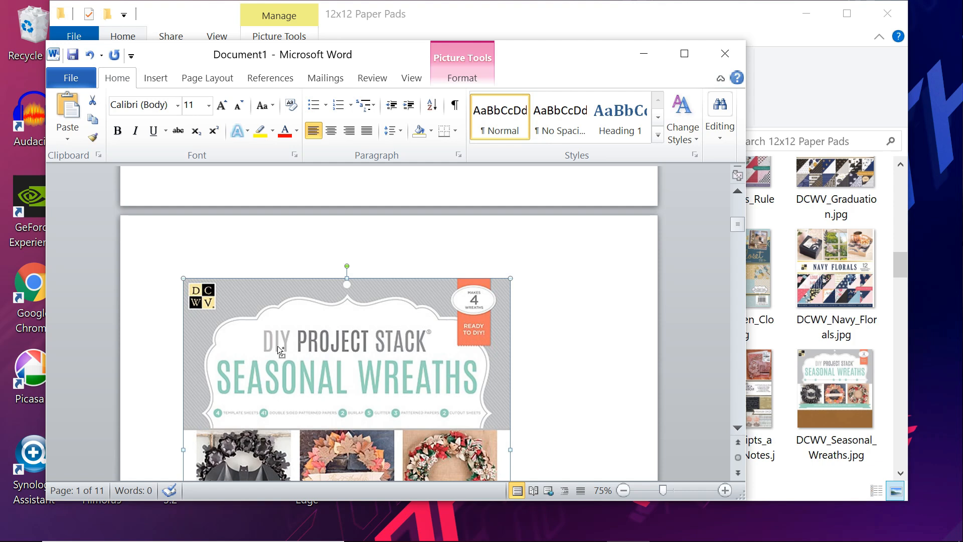
pyautogui.hotkey('ctrl', 'y')
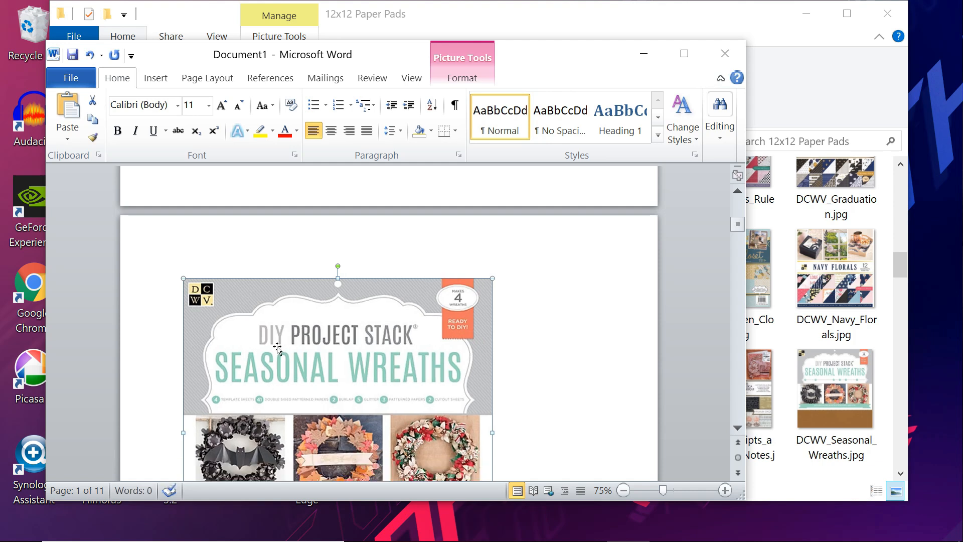
# Repeat the 4.88" square resize on the Scripts and Music Notes picture.
pyautogui.scroll(-10, 323, 365)
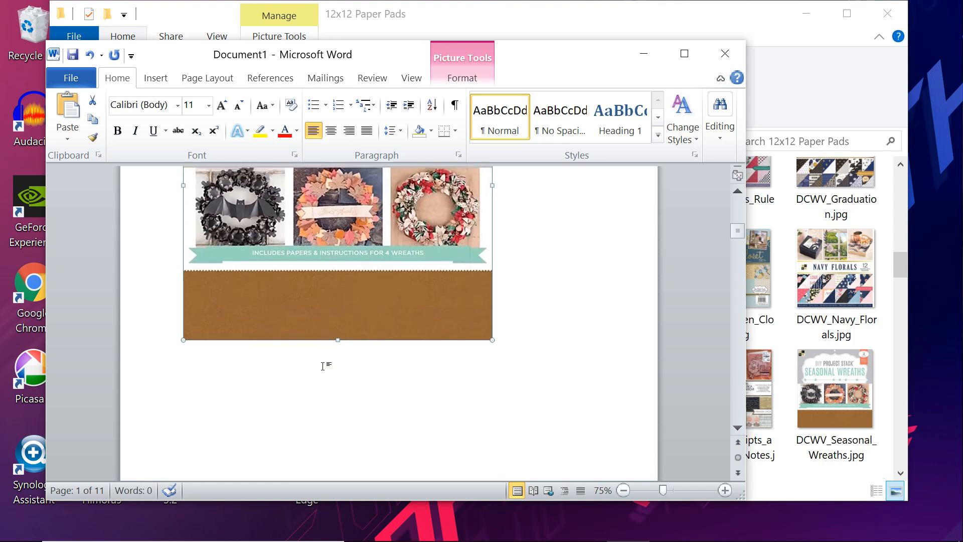
pyautogui.scroll(-10, 323, 365)
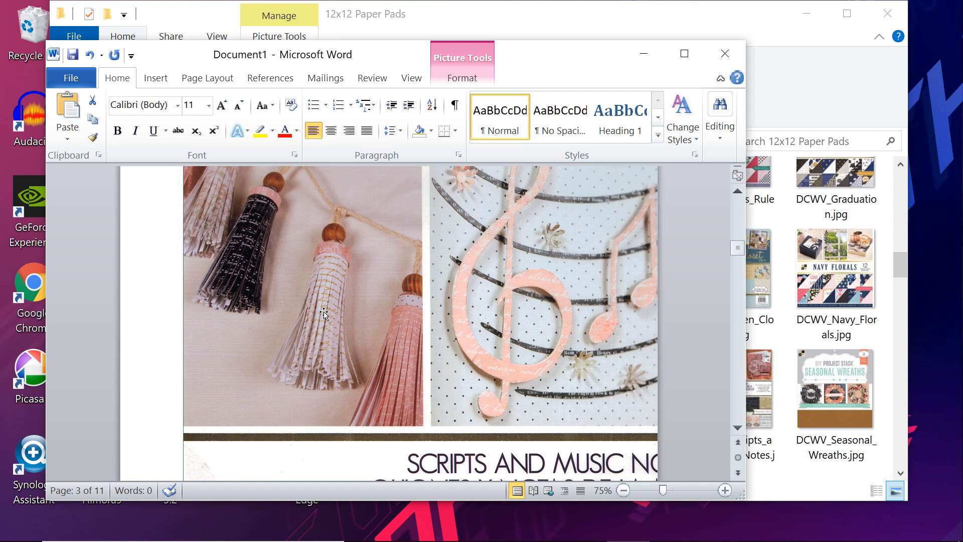
pyautogui.scroll(3, 324, 314)
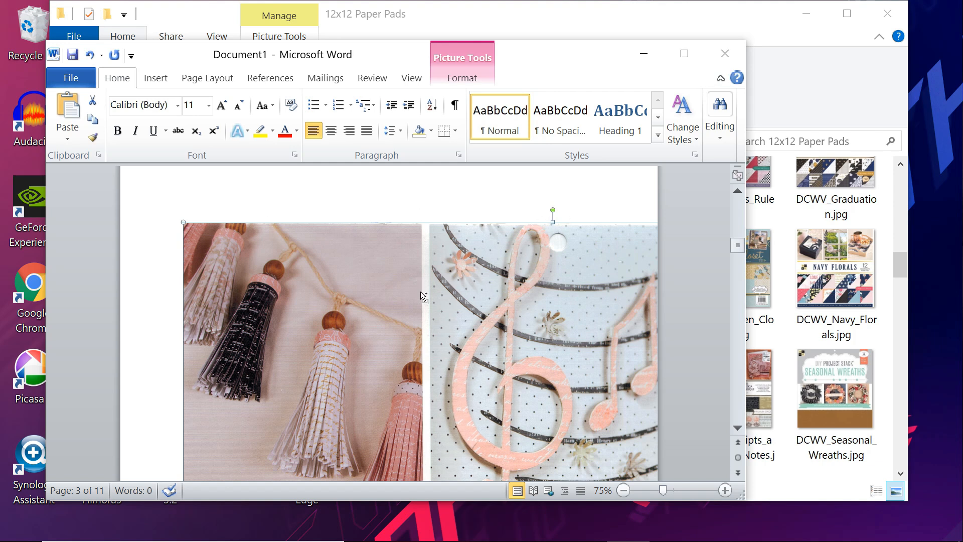
pyautogui.hotkey('ctrl', 'y')
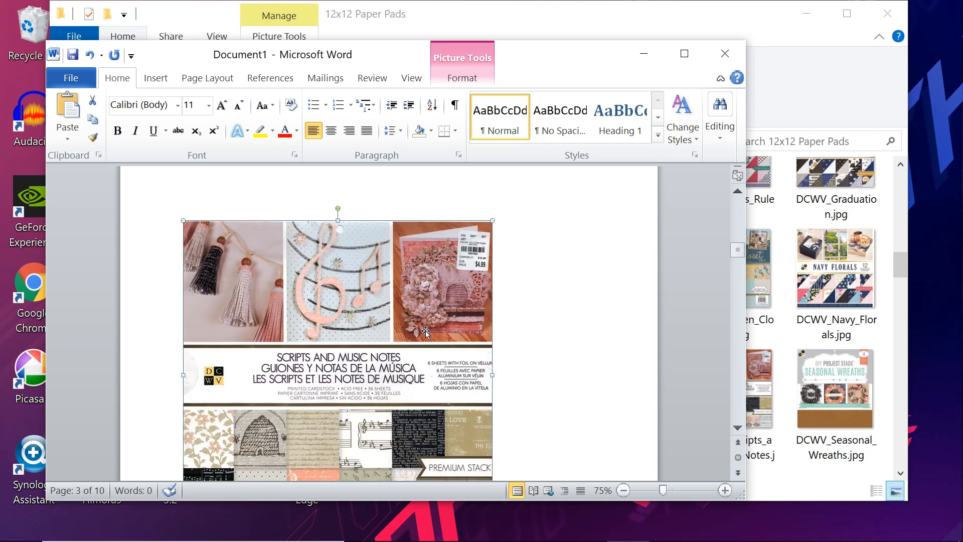
# Delete the Preserved Paper picture below the Scripts and Music Notes picture.
pyautogui.scroll(-2, 427, 334)
pyautogui.scroll(-5, 426, 334)
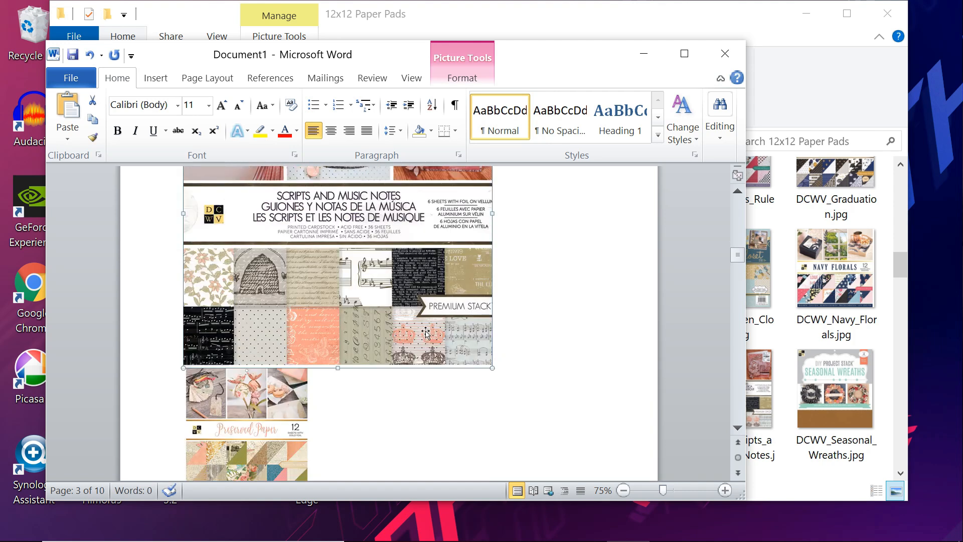
pyautogui.click(248, 416)
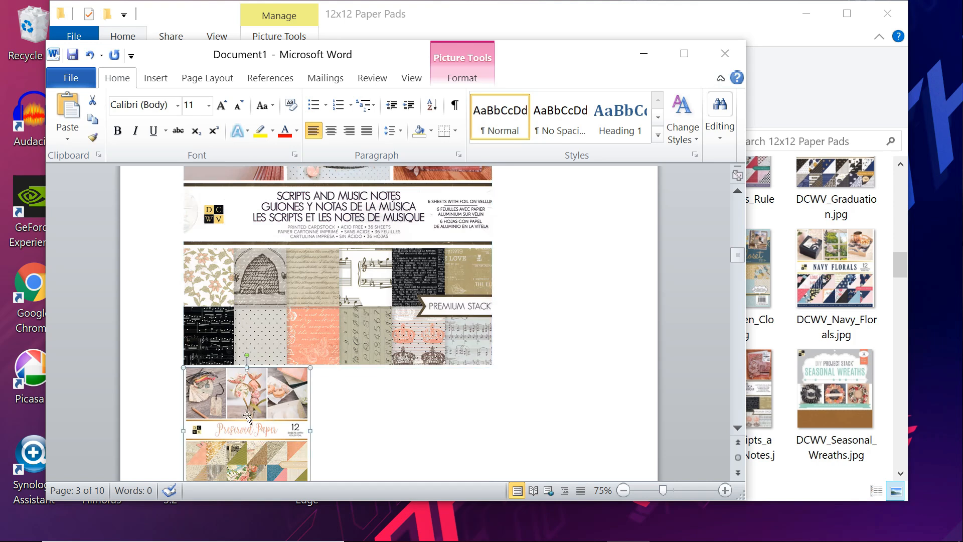
pyautogui.press('Delete')
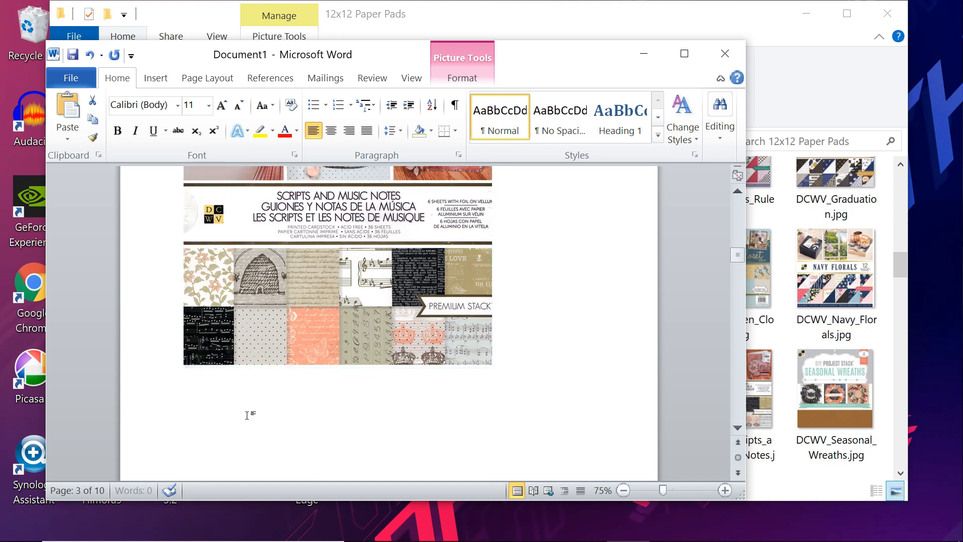
# Repeat the 4.88" square resize on the picture below Scripts and Music Notes and on the Postcards picture.
pyautogui.scroll(-10, 296, 459)
pyautogui.hotkey('ctrl', 'z')
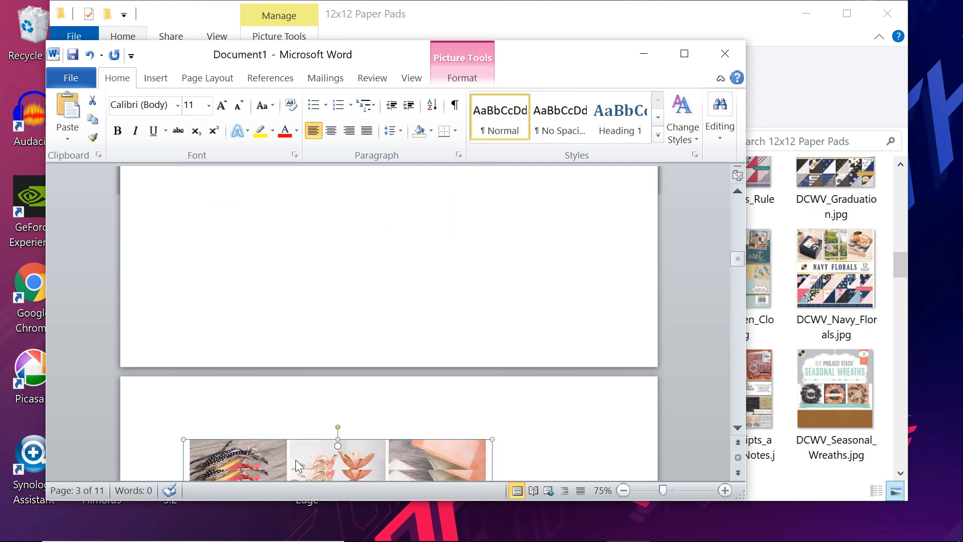
pyautogui.scroll(-8, 296, 459)
pyautogui.click(299, 423)
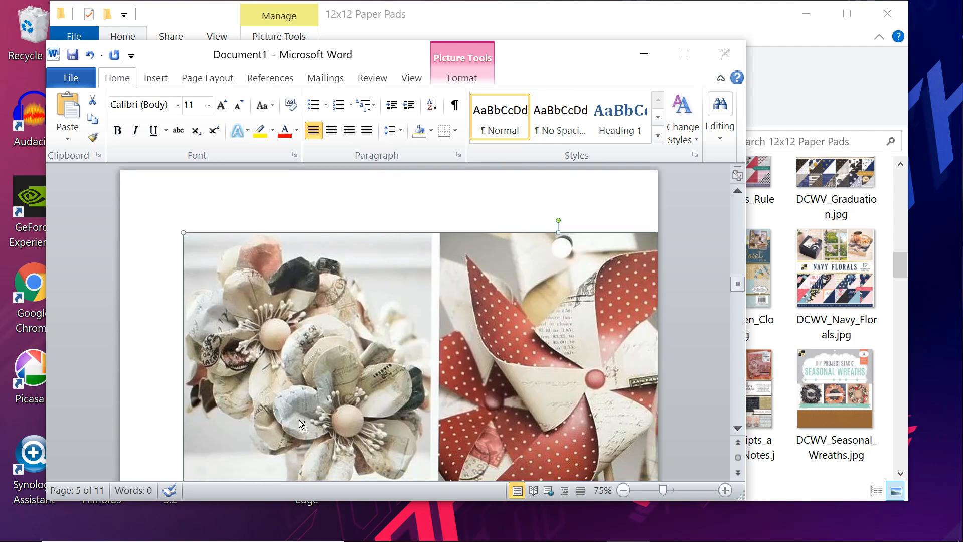
pyautogui.hotkey('ctrl', 'y')
pyautogui.scroll(-4, 281, 308)
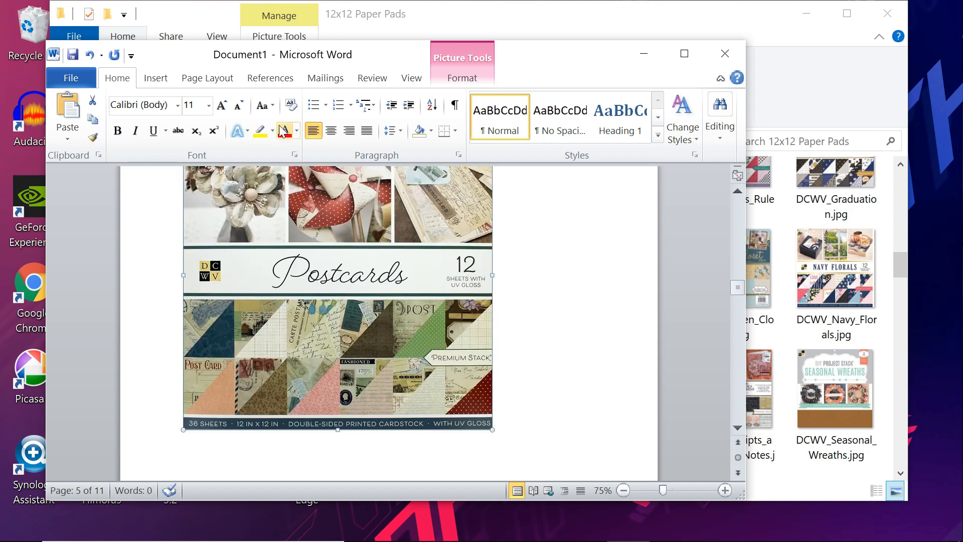
# Repeat the 4.88" square resize on the Pocket Blossom, Once Upon a Time and Linen Closet pictures.
pyautogui.click(739, 402)
pyautogui.scroll(-5, 738, 399)
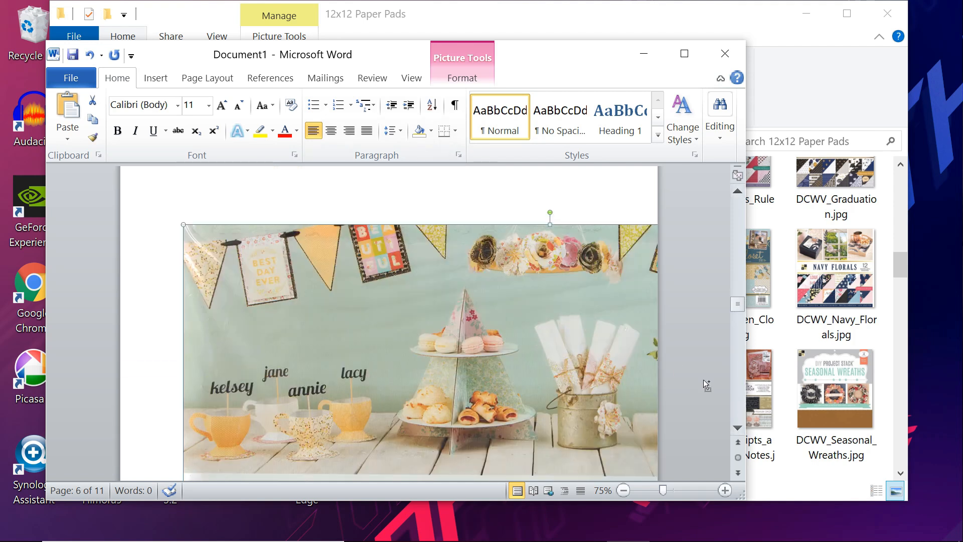
pyautogui.click(739, 411)
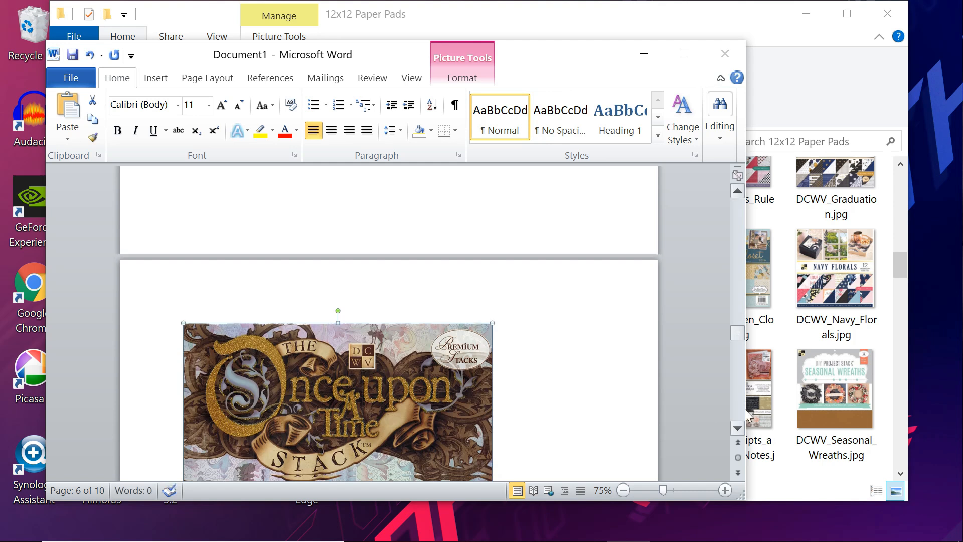
pyautogui.hotkey('ctrl', 'v')
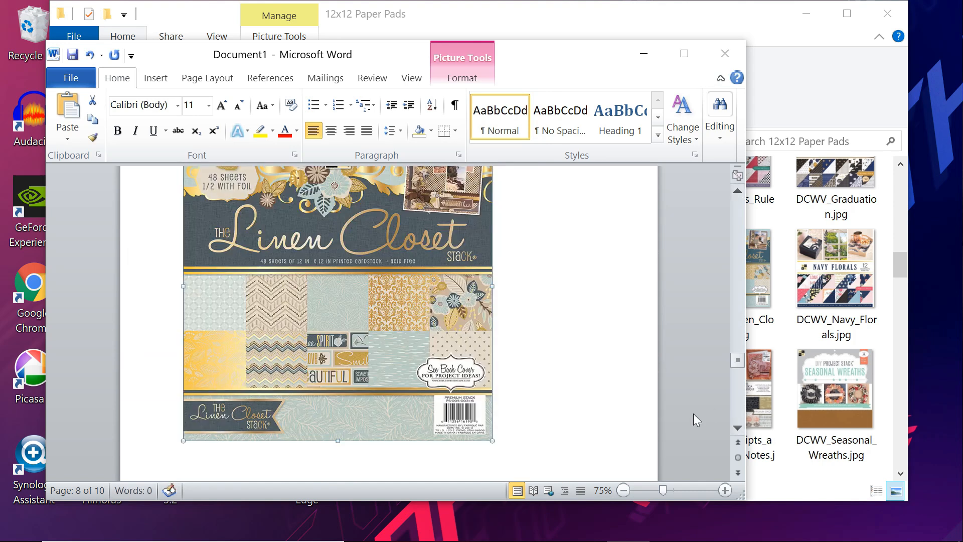
# Repeat the 4.88" square resize on the Just My Type picture.
pyautogui.click(738, 404)
pyautogui.click(738, 405)
pyautogui.click(738, 404)
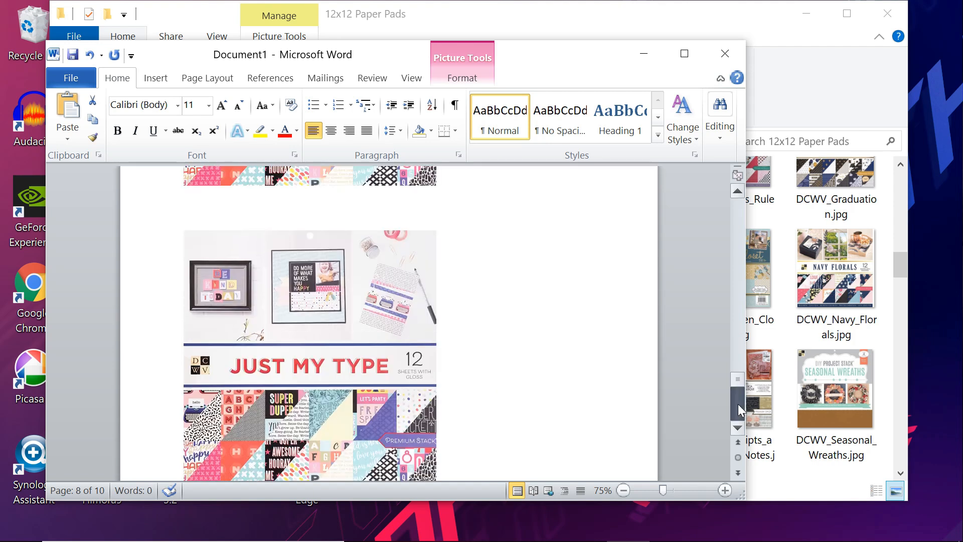
pyautogui.click(739, 405)
pyautogui.click(376, 314)
pyautogui.press('Delete')
pyautogui.click(341, 203)
pyautogui.press('F4')
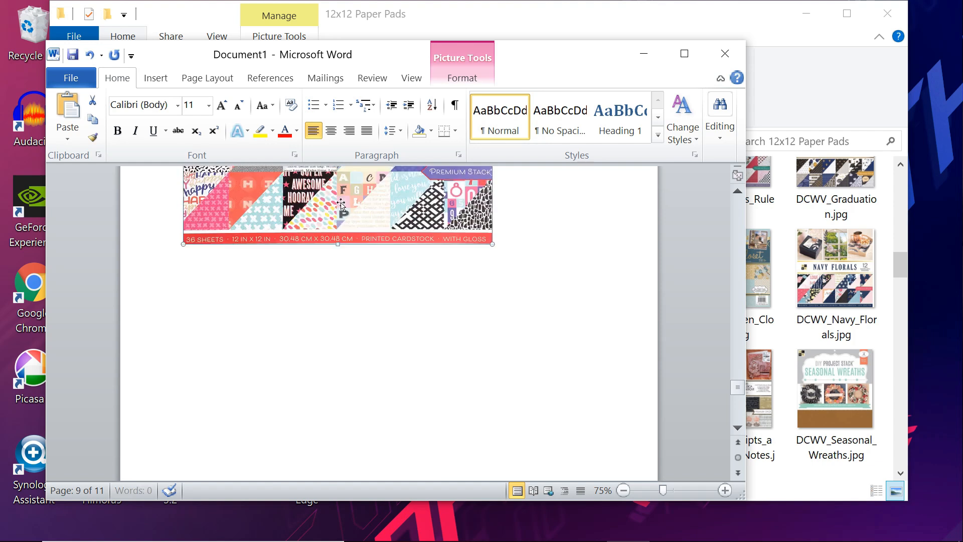
# Repeat the 4.88" square resize on the Hello Darlin' Stack picture.
pyautogui.click(732, 408)
pyautogui.click(732, 407)
pyautogui.click(735, 412)
pyautogui.click(736, 414)
pyautogui.click(736, 414)
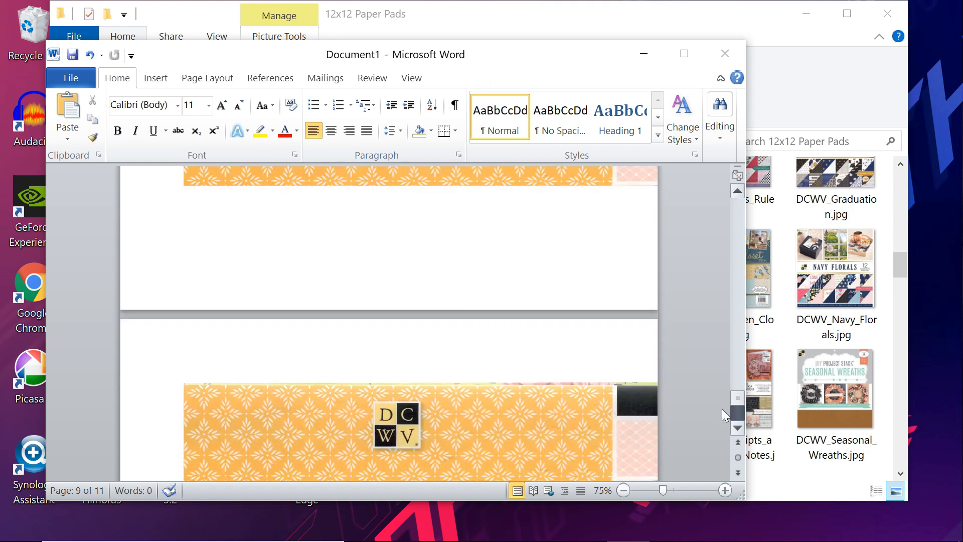
pyautogui.click(733, 413)
pyautogui.click(501, 335)
pyautogui.hotkey('ctrl', 'y')
pyautogui.click(737, 425)
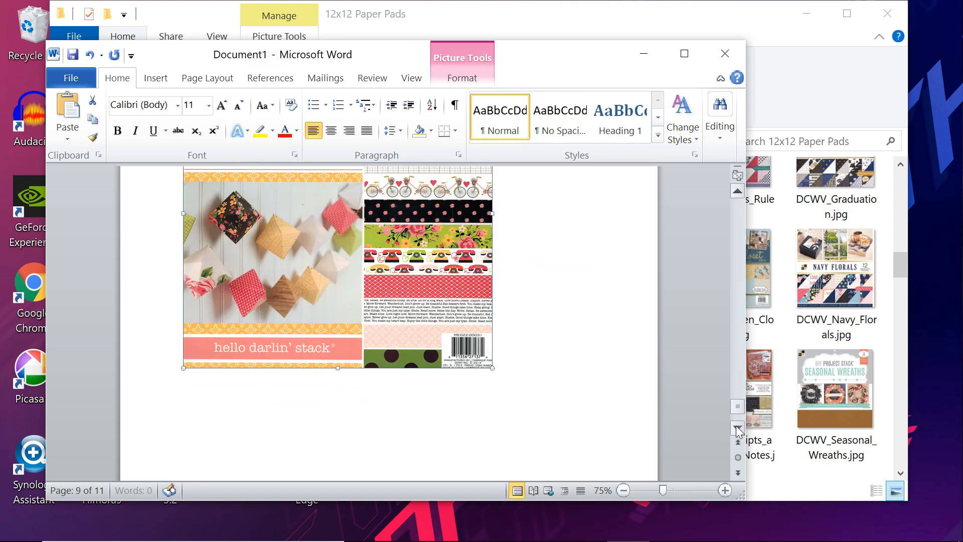
pyautogui.click(736, 426)
# Zoom the document view out to show one whole page at a time.
pyautogui.keyDown('ctrl'); pyautogui.scroll(1, 389, 323); pyautogui.keyUp('ctrl')
pyautogui.moveTo(737, 396); pyautogui.dragTo(744, 317)
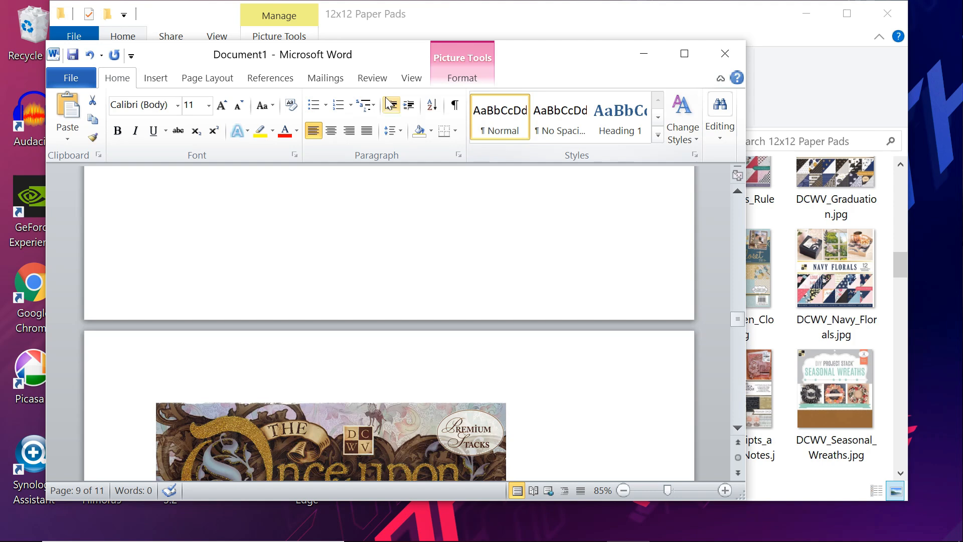
pyautogui.click(412, 81)
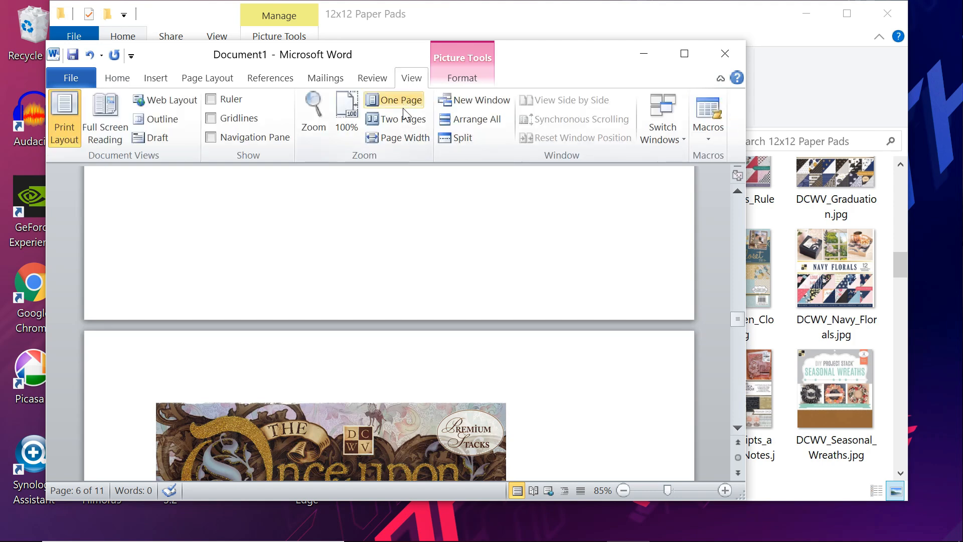
pyautogui.click(349, 109)
pyautogui.click(408, 102)
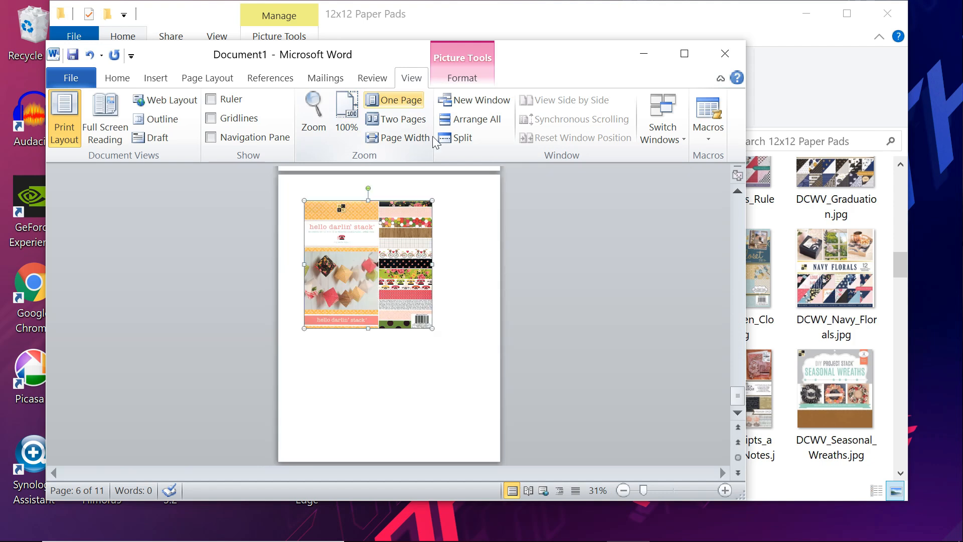
# Repeat the 4.88" square resize on the small Navy Florals picture above the Linen Closet page.
pyautogui.scroll(5, 624, 320)
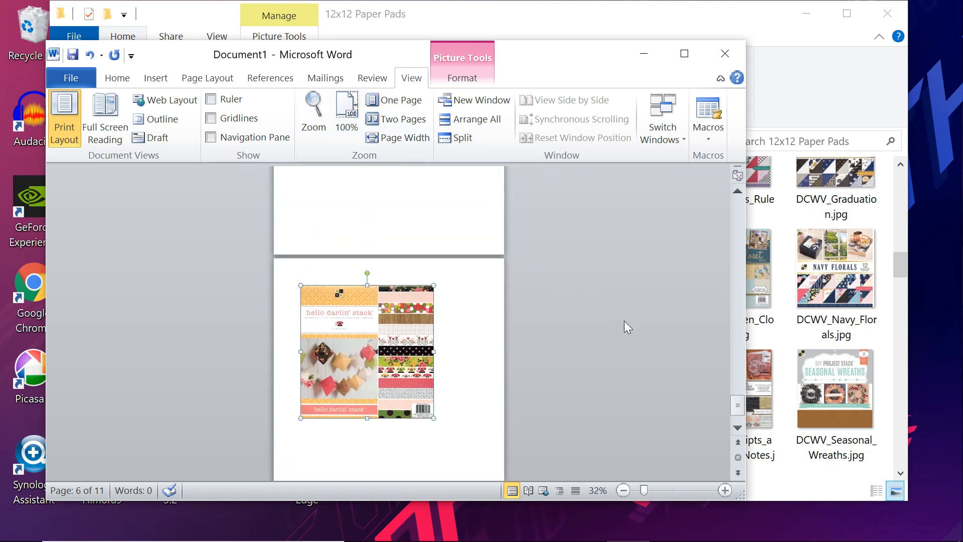
pyautogui.scroll(6, 625, 322)
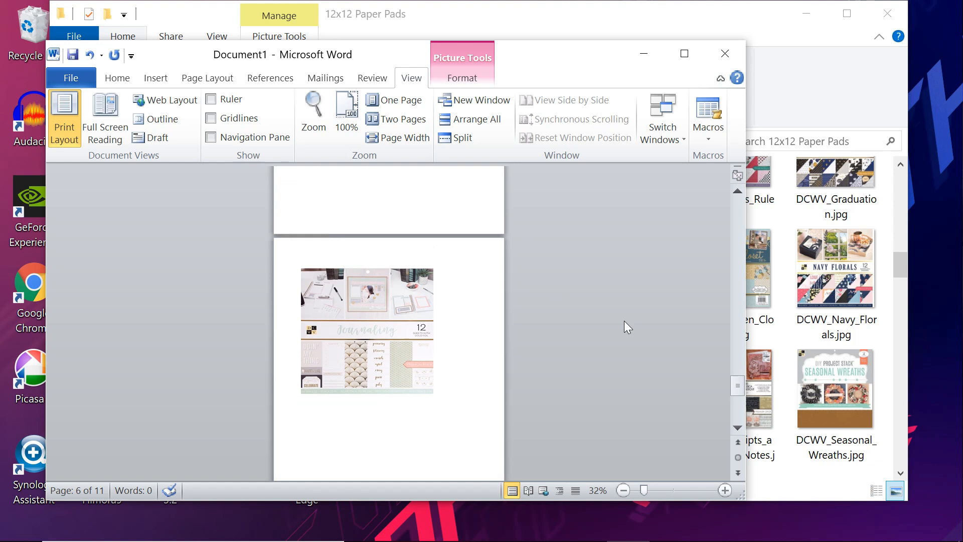
pyautogui.scroll(6, 625, 322)
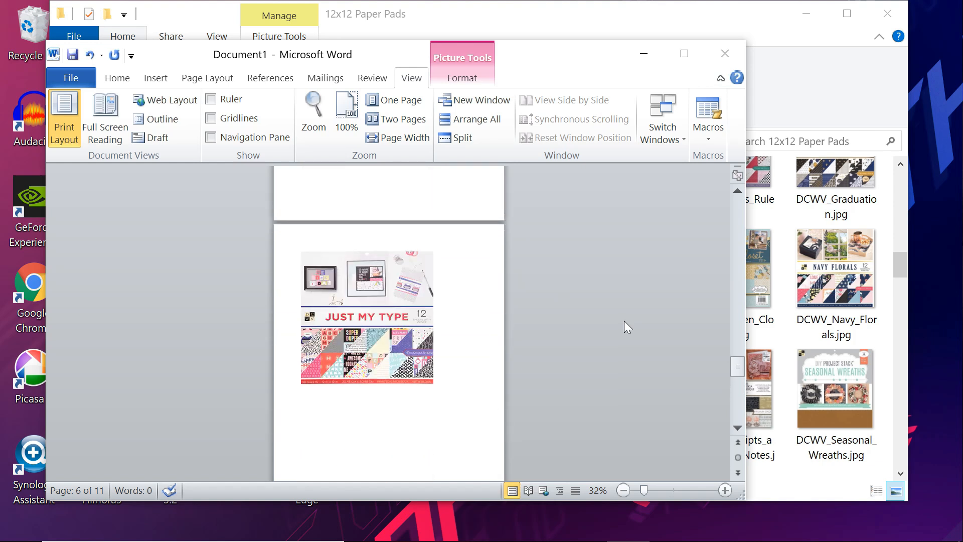
pyautogui.scroll(6, 624, 320)
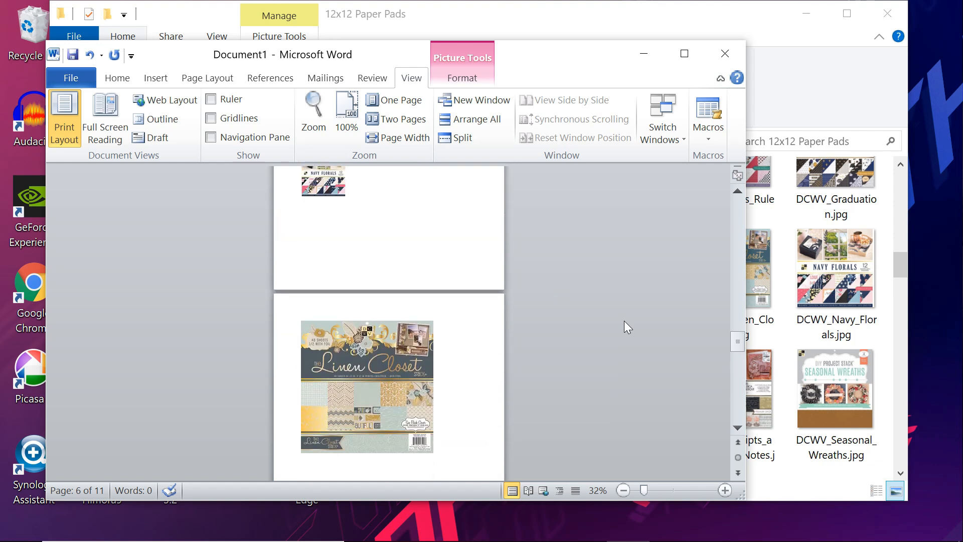
pyautogui.click(327, 261)
pyautogui.hotkey('ctrl', 'y')
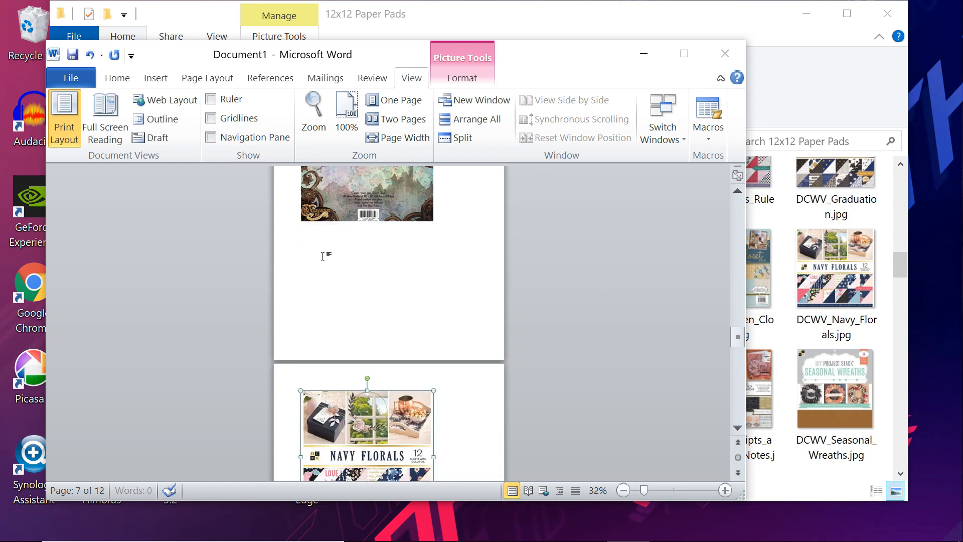
# Set custom margins of 0.3" for top, bottom, left and right, applied to the whole document.
pyautogui.scroll(4, 596, 283)
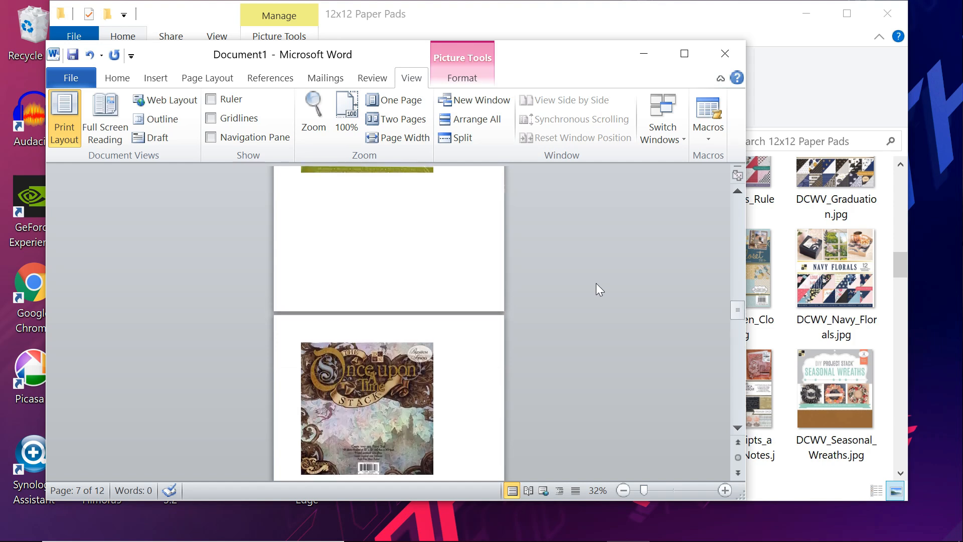
pyautogui.click(221, 79)
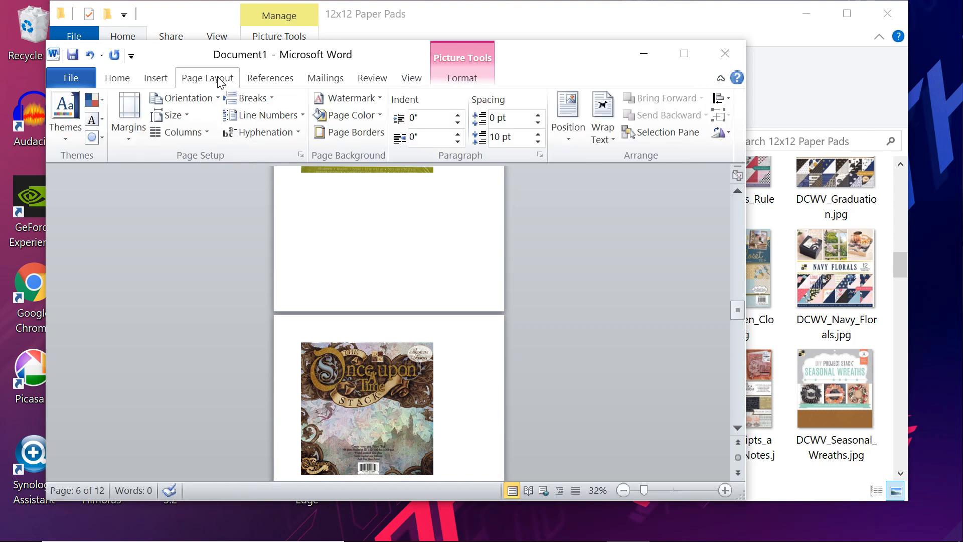
pyautogui.click(129, 132)
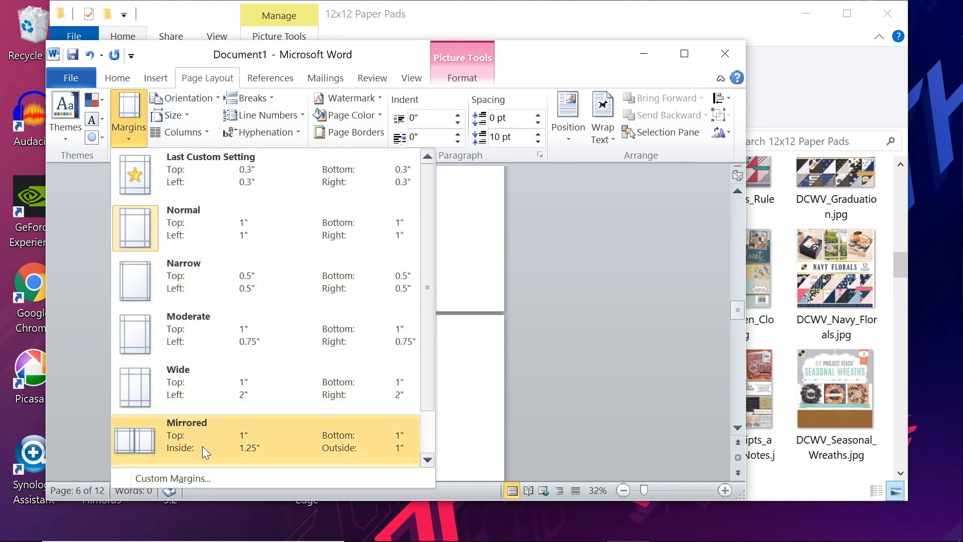
pyautogui.click(173, 478)
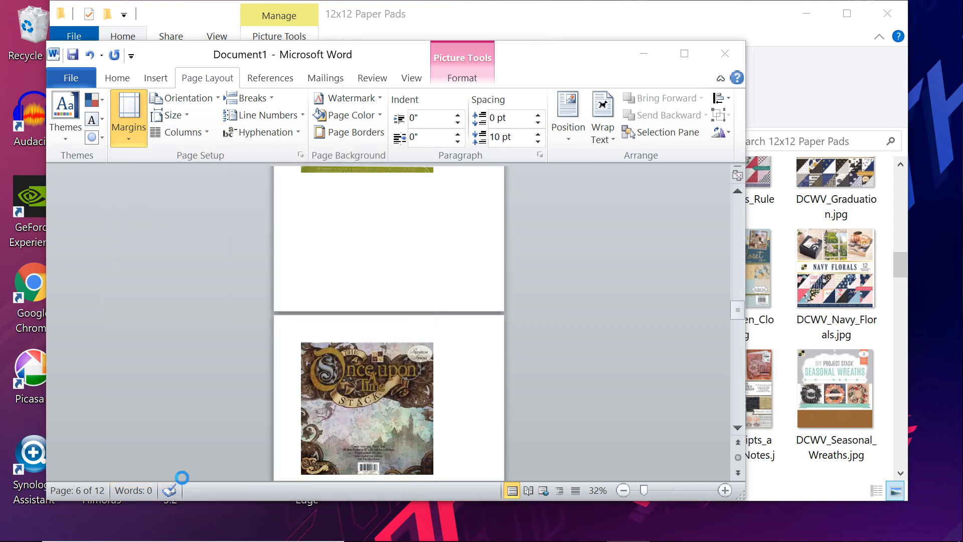
pyautogui.write('.3')
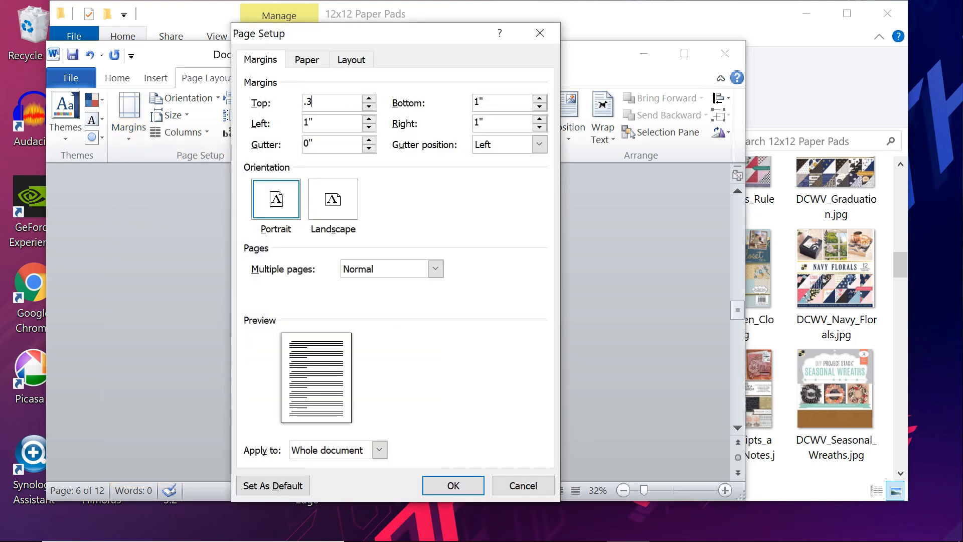
pyautogui.press('Tab')
pyautogui.write('.3')
pyautogui.write('.3')
pyautogui.press('Tab')
pyautogui.write('.3')
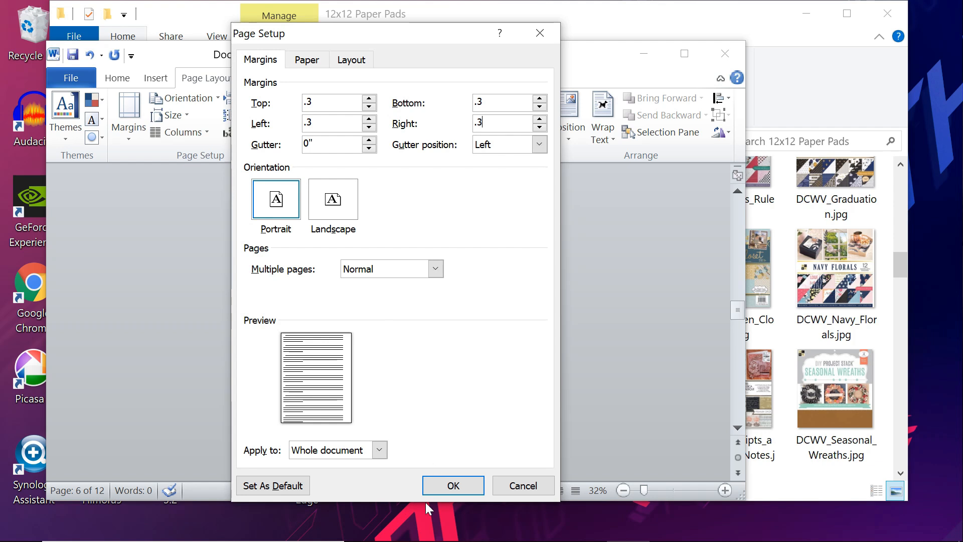
pyautogui.click(440, 489)
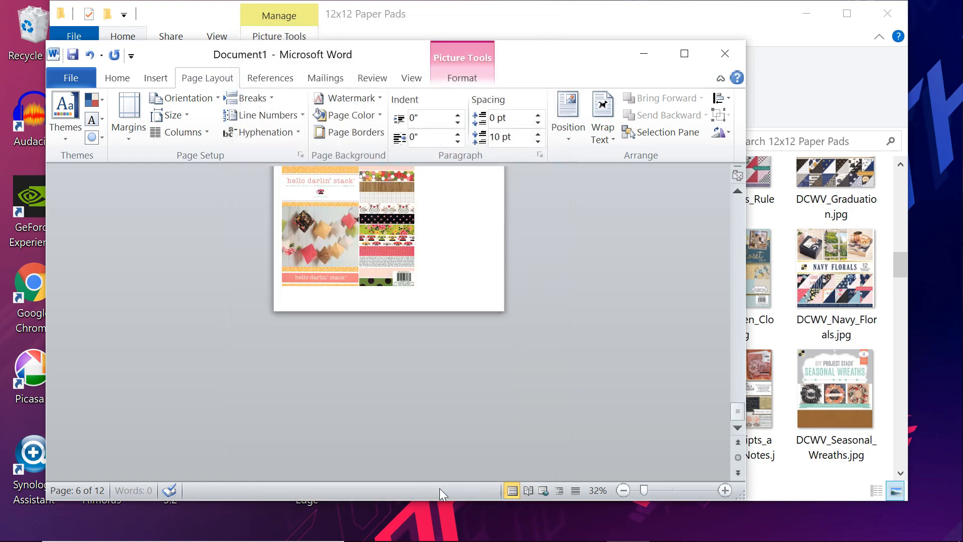
# Check the new page layout back to the first page and open the document's print settings and preview.
pyautogui.scroll(5, 553, 375)
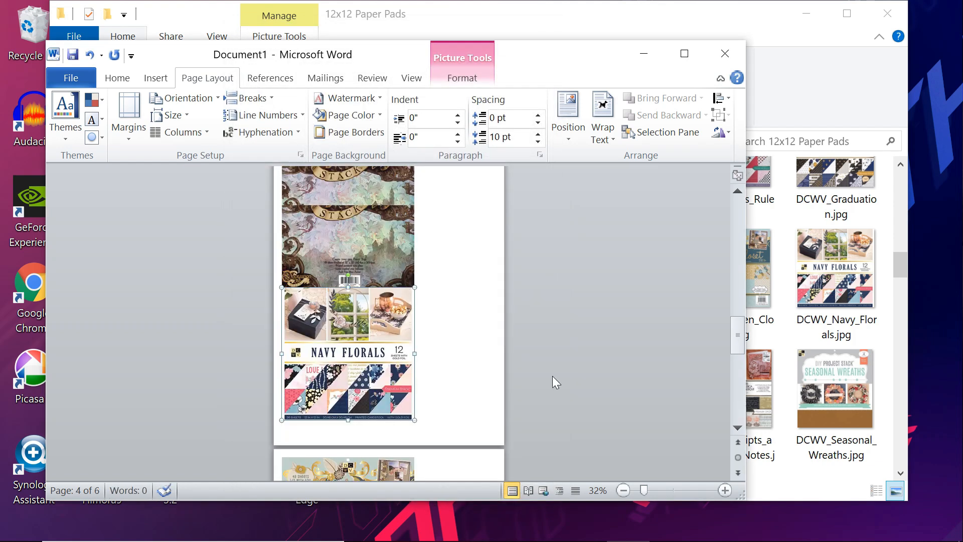
pyautogui.scroll(5, 553, 375)
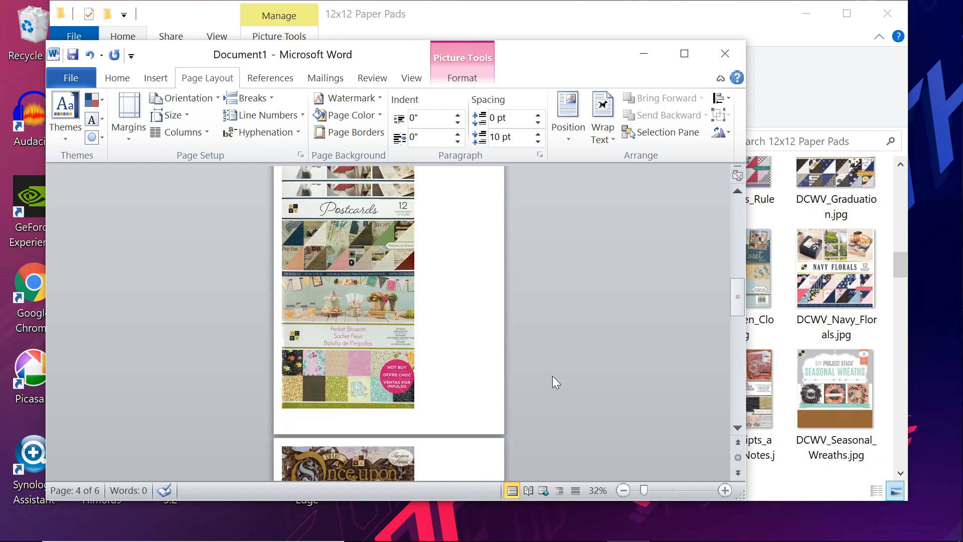
pyautogui.scroll(5, 552, 380)
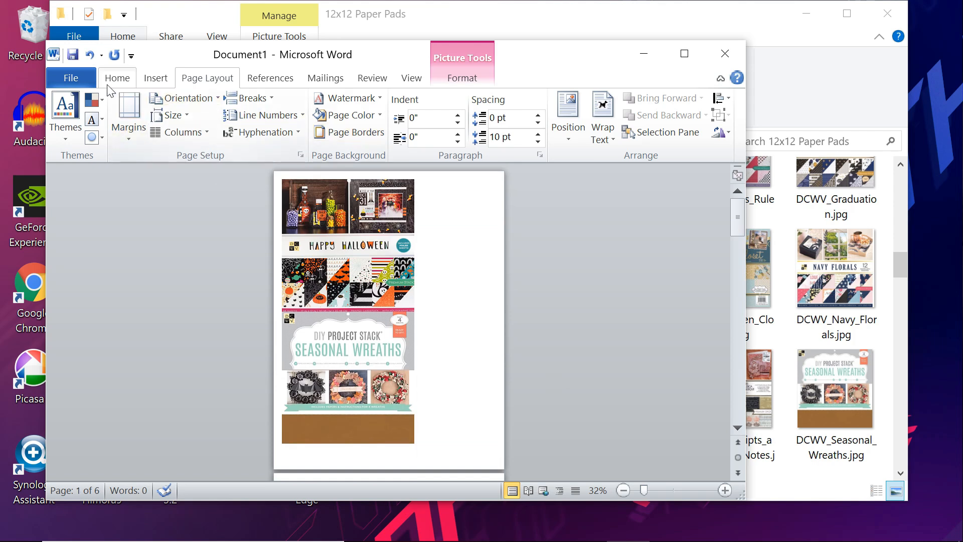
pyautogui.click(75, 78)
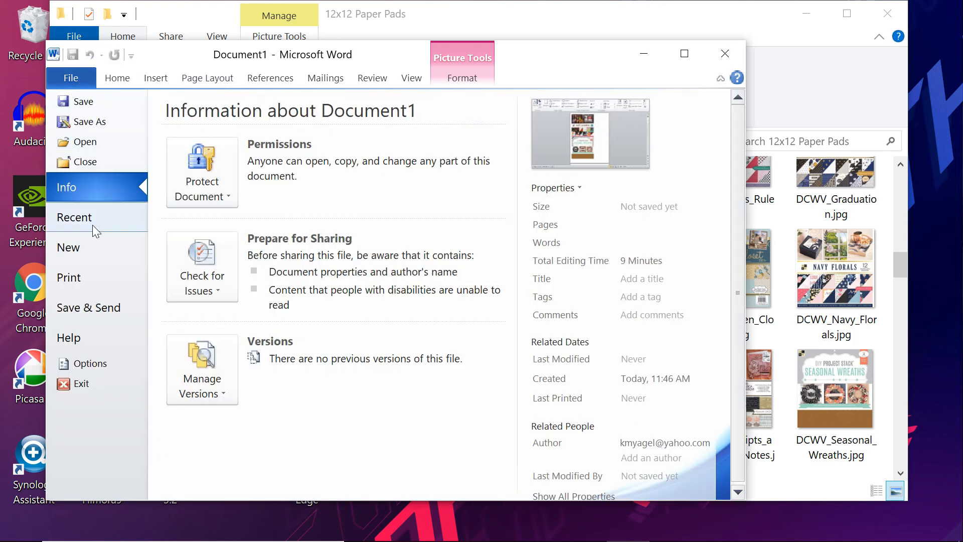
pyautogui.click(95, 284)
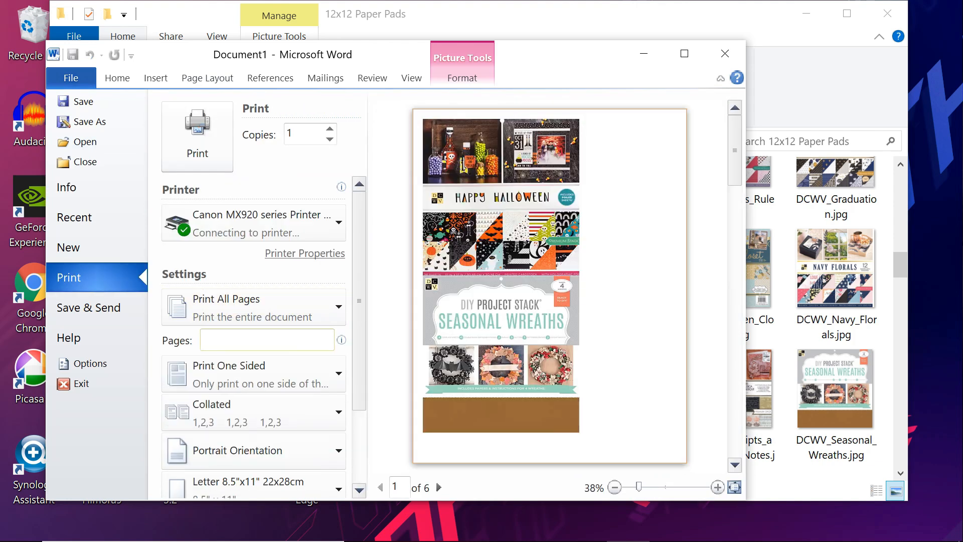